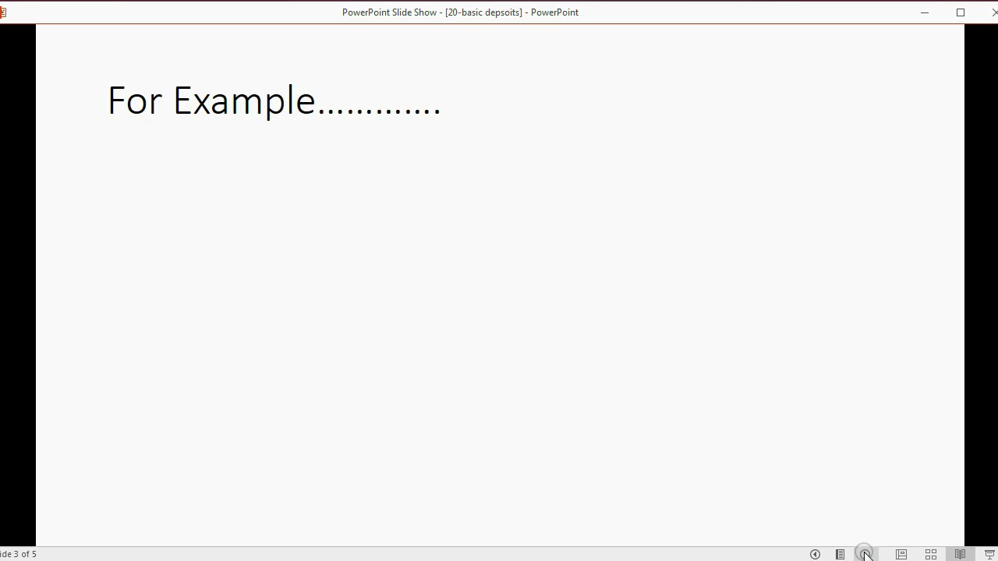
Show the February 20 deposit example, and open the My Trial Balance custom report in QuickBooks Online to examine the Chase bank cash line.
key("Right")
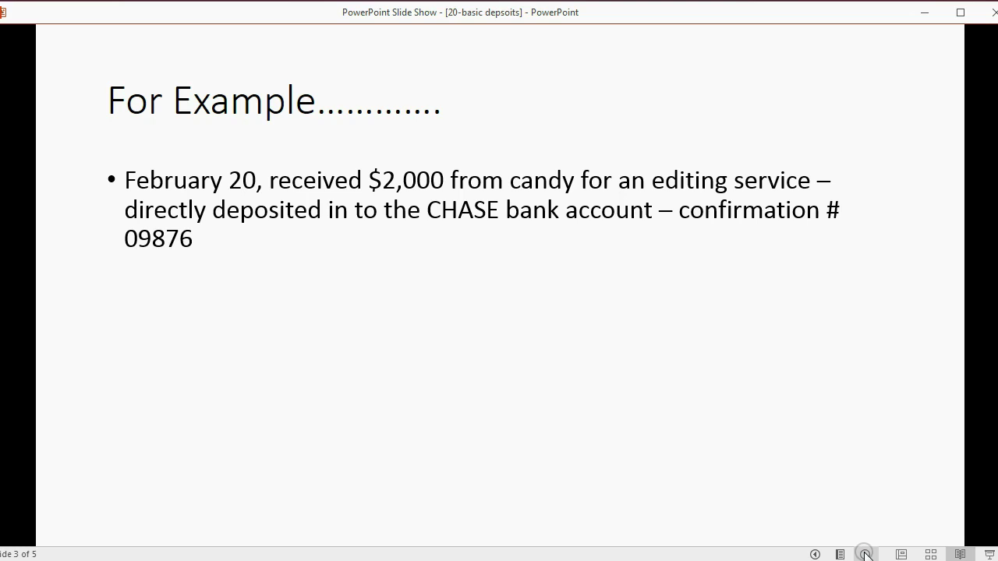
key("Right")
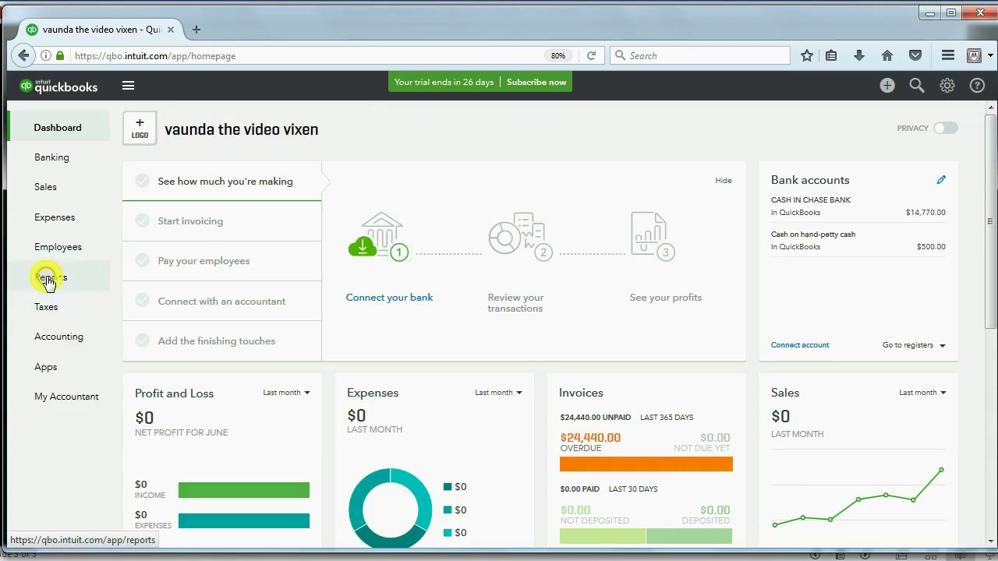
left_click(48, 280)
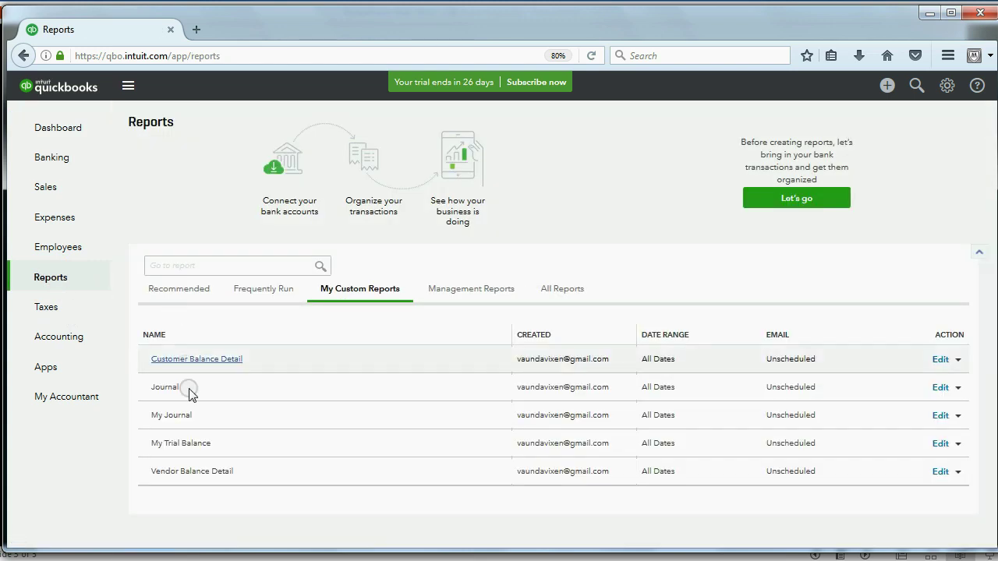
left_click(192, 444)
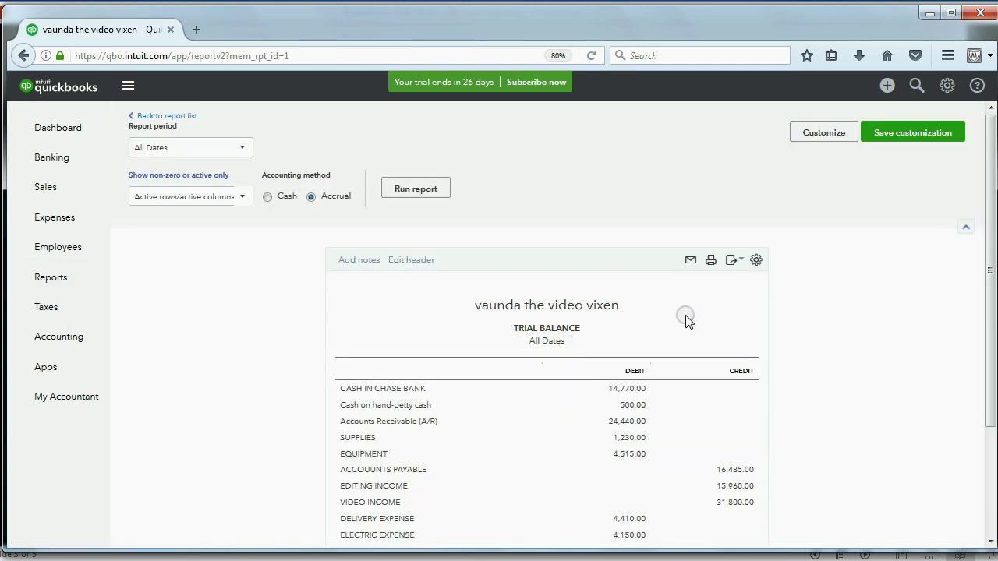
left_click_drag(980, 231, 978, 324)
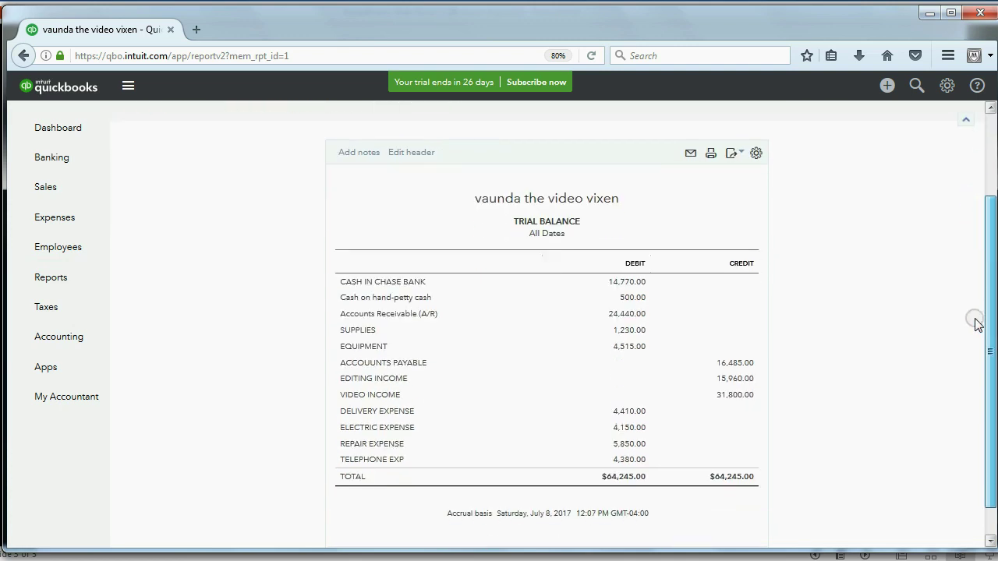
left_click_drag(420, 281, 513, 290)
left_click(253, 271)
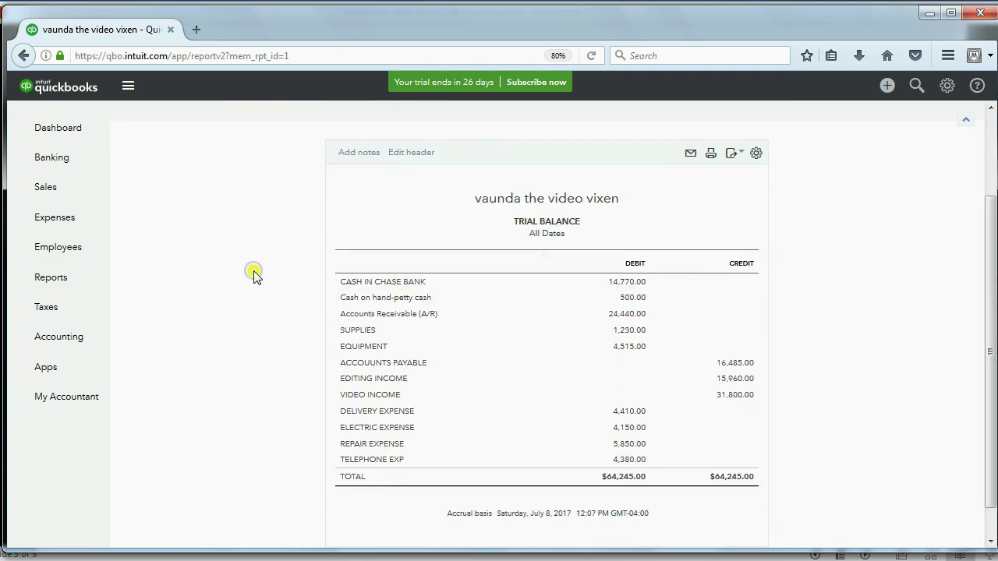
Switch to the PowerPoint slide show and reveal the expected trial balance result for cash in Chase bank.
left_click(214, 555)
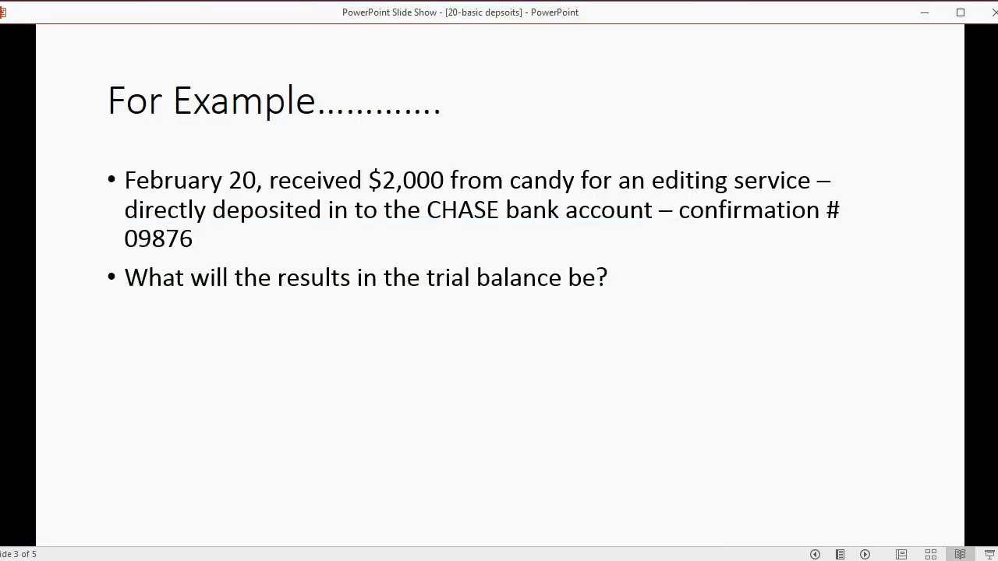
left_click(448, 369)
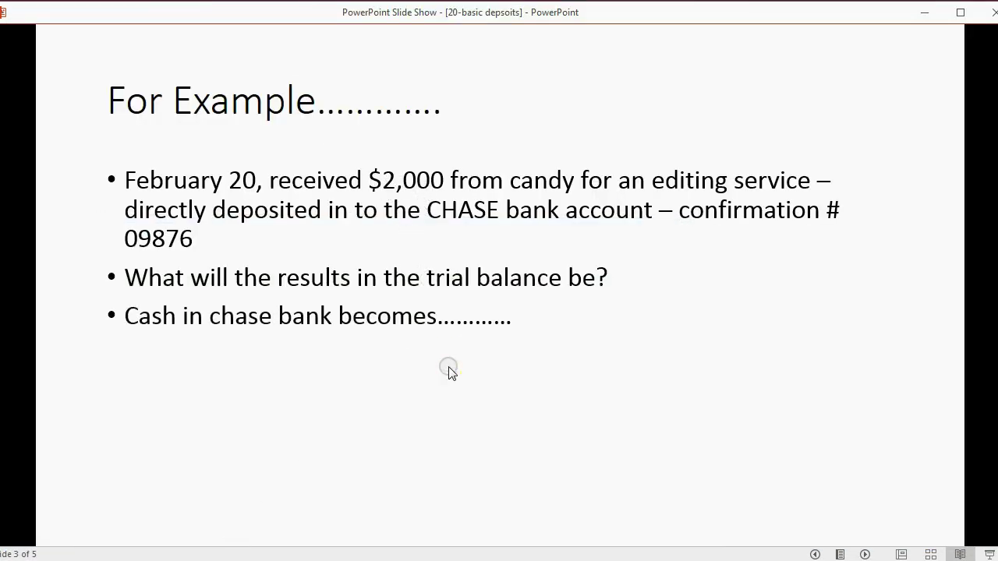
left_click(449, 370)
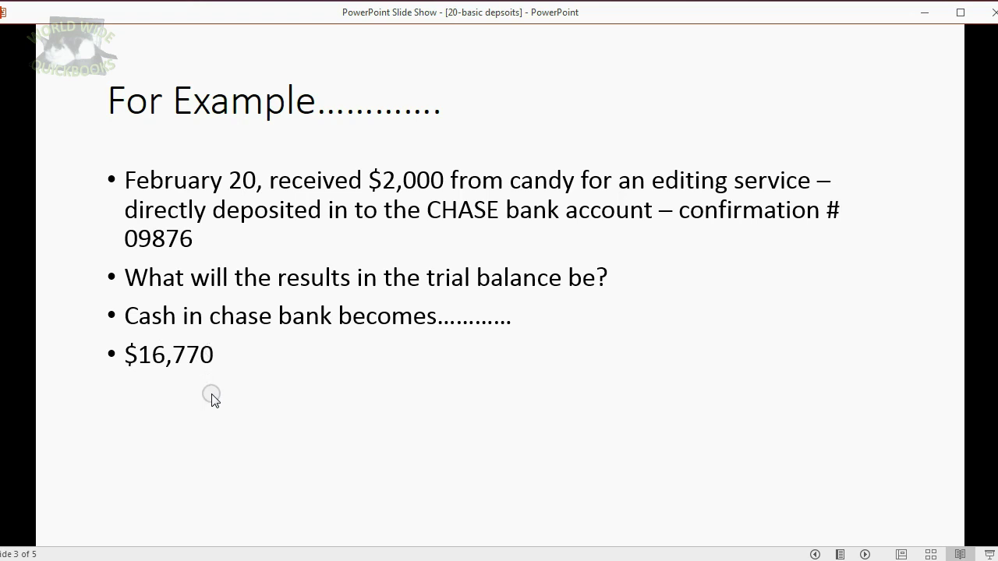
left_click(277, 501)
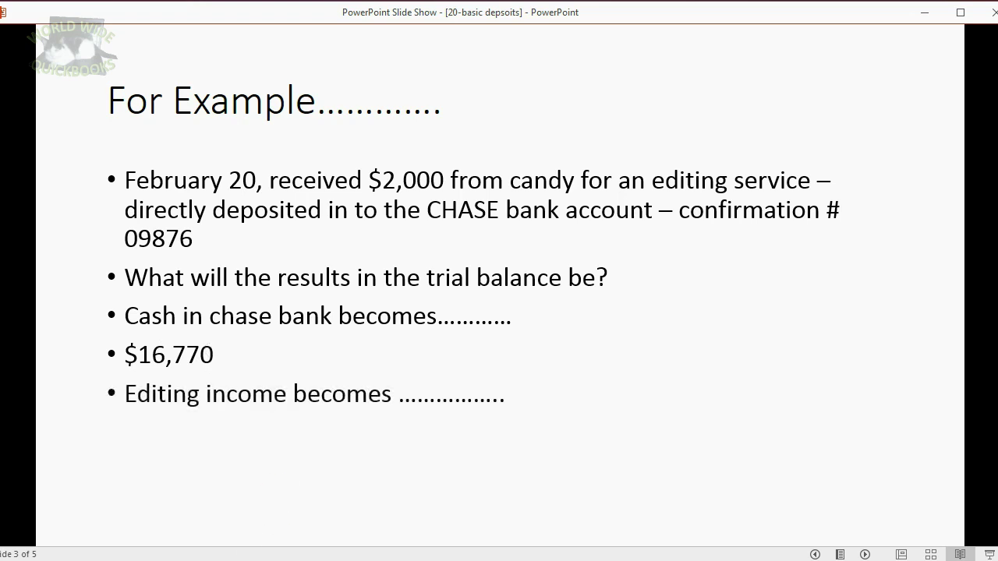
Check Editing Income in the QuickBooks trial balance, and reveal its expected result on the PowerPoint slide.
left_click(278, 460)
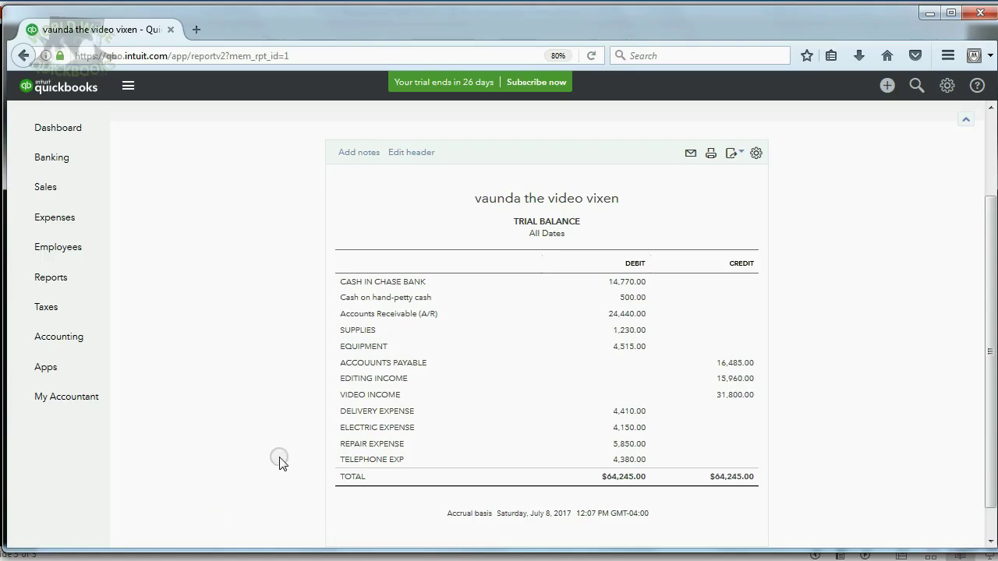
left_click(722, 380)
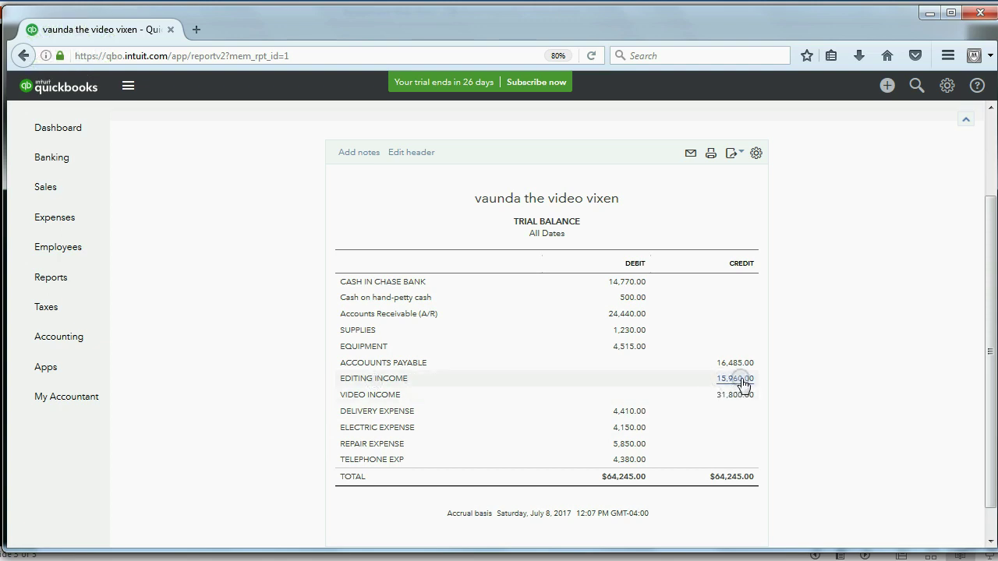
left_click(234, 557)
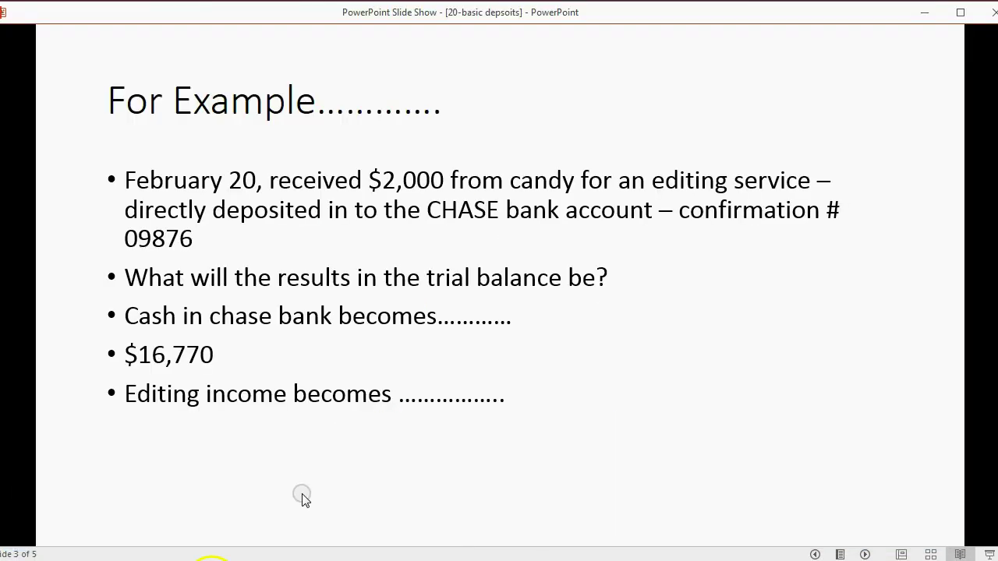
left_click(305, 485)
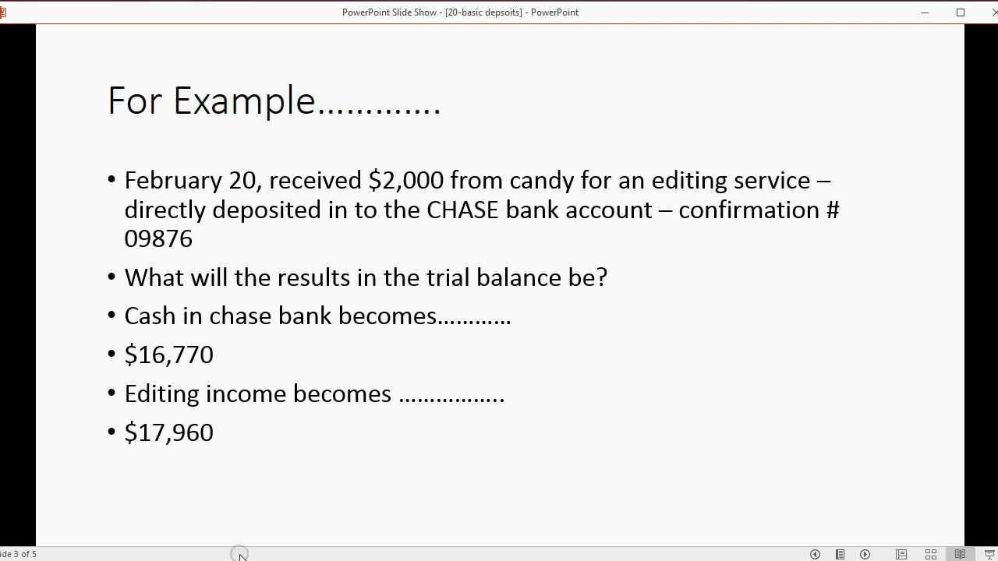
Switch back to QuickBooks Online and start a new bank deposit.
key("alt+Tab")
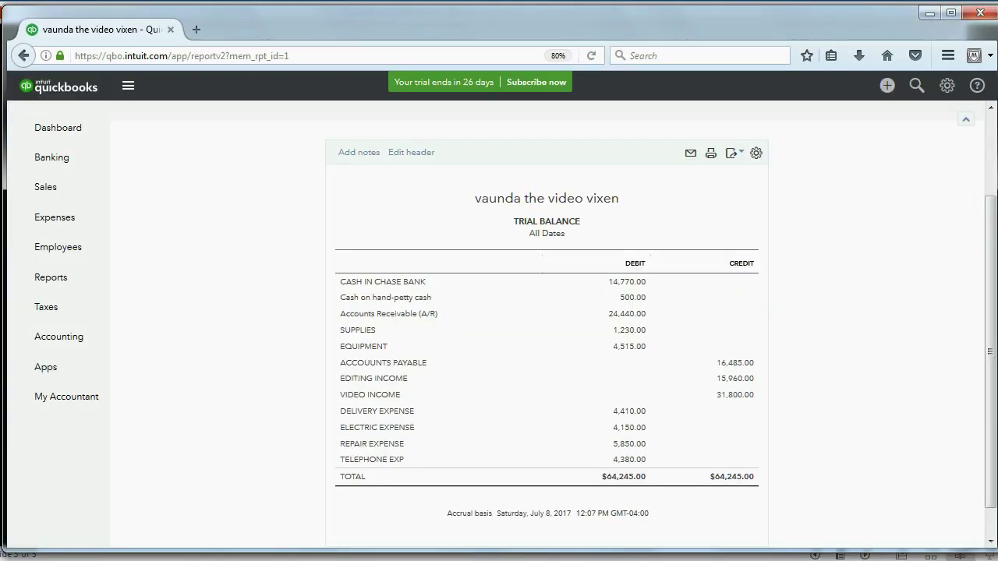
left_click(888, 88)
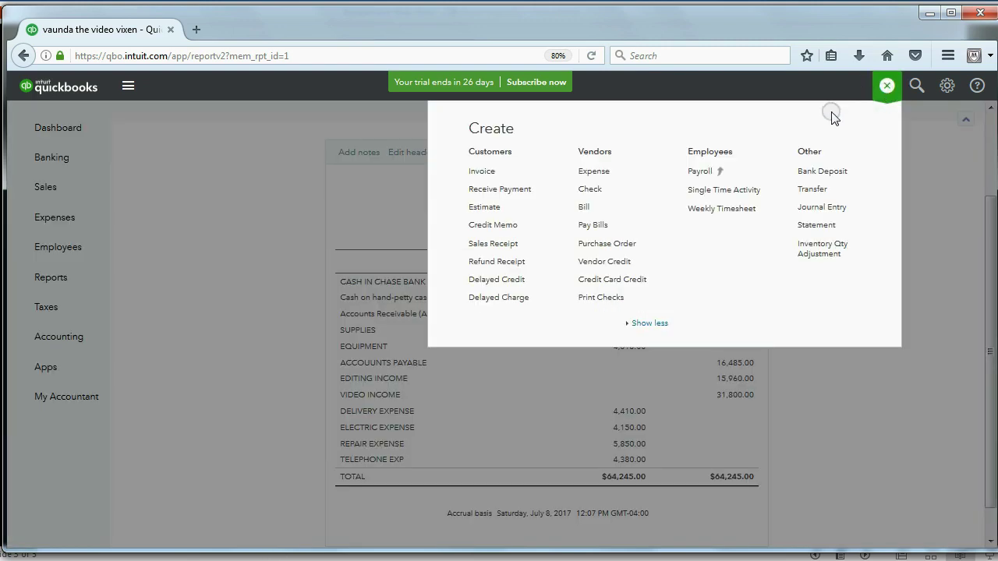
left_click(830, 178)
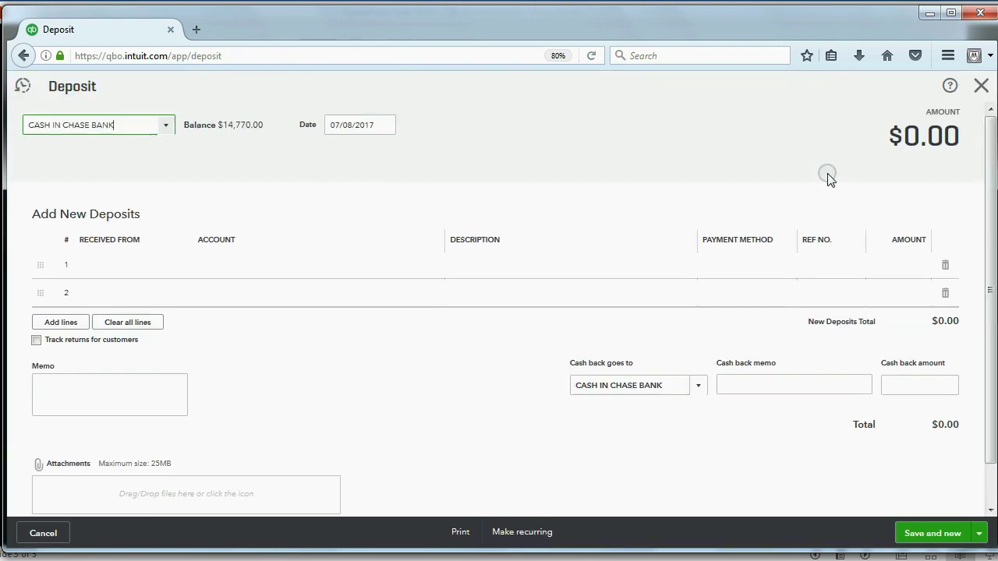
Set the deposit date to 02/20/2017 and keep CASH IN CHASE BANK as the receiving account.
left_click(385, 126)
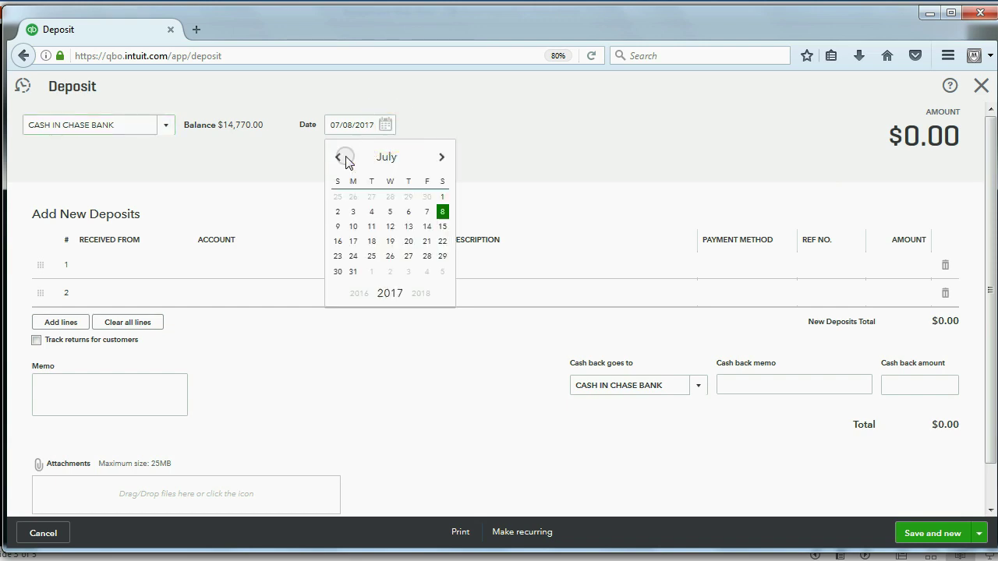
left_click(339, 158)
left_click(339, 160)
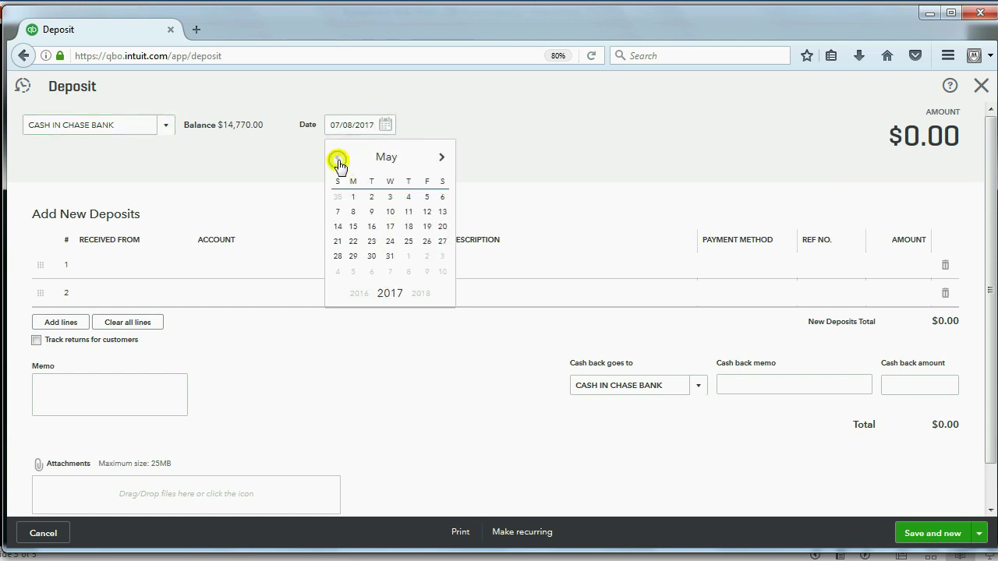
left_click(338, 160)
left_click(339, 160)
left_click(338, 160)
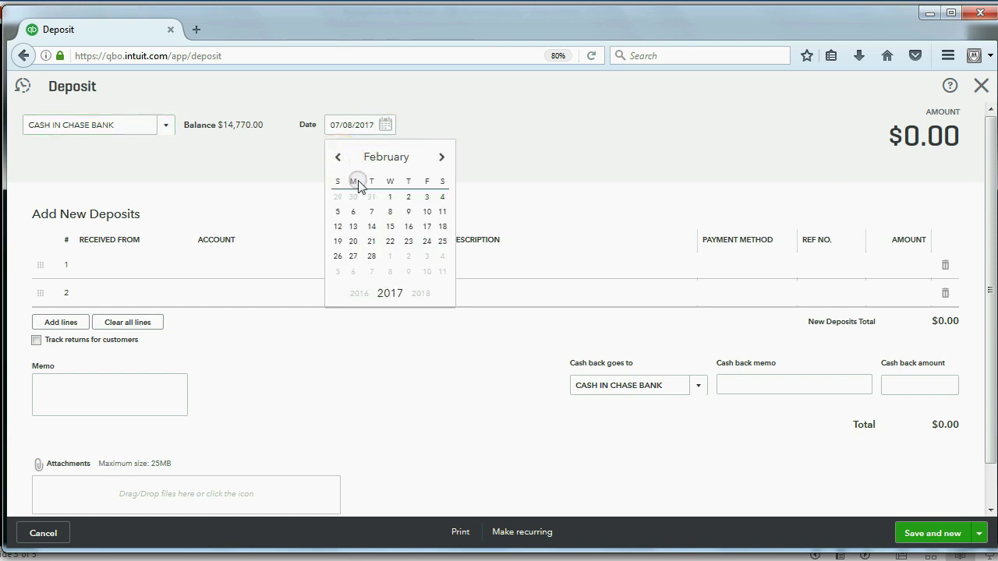
left_click(353, 241)
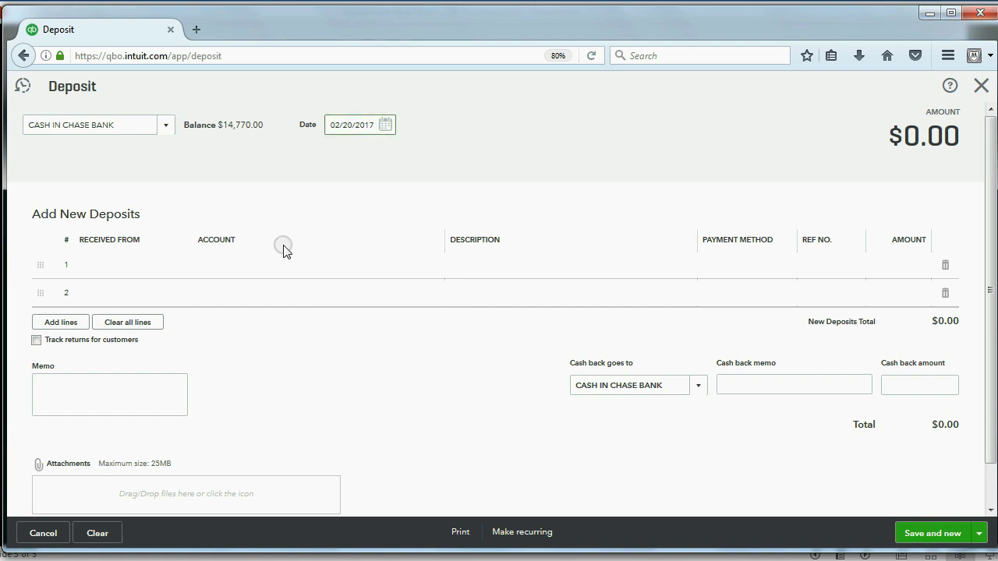
left_click(164, 128)
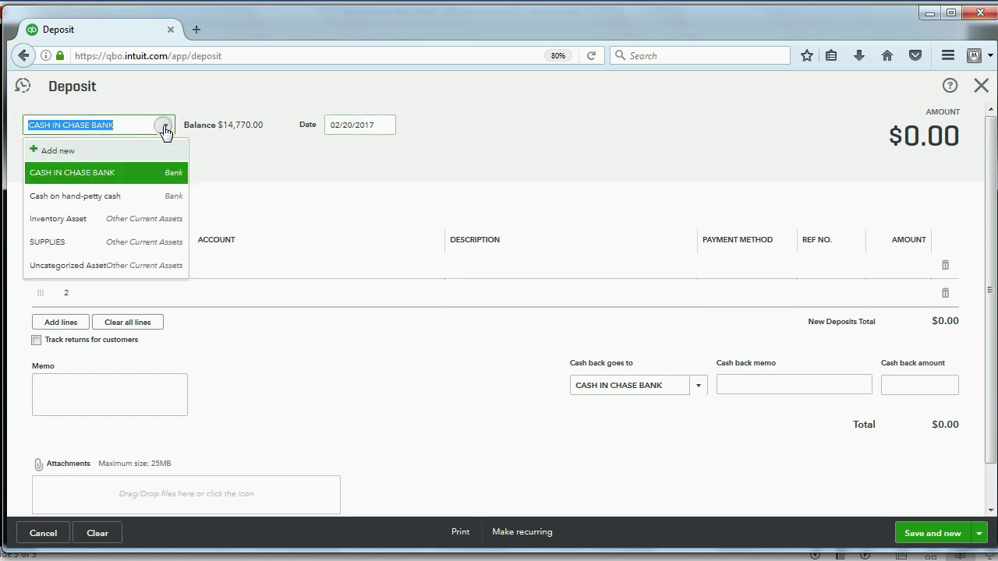
left_click(164, 128)
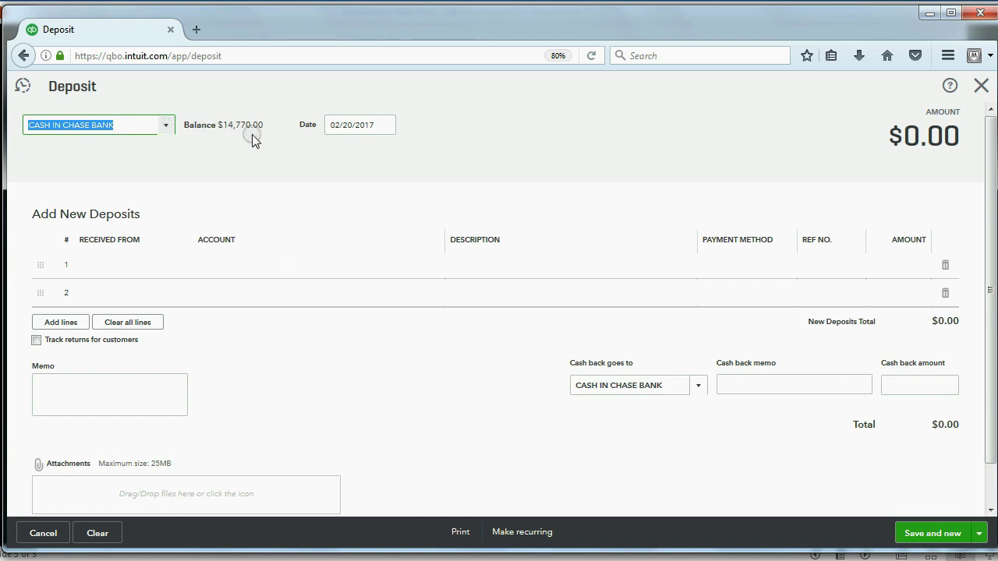
left_click(111, 266)
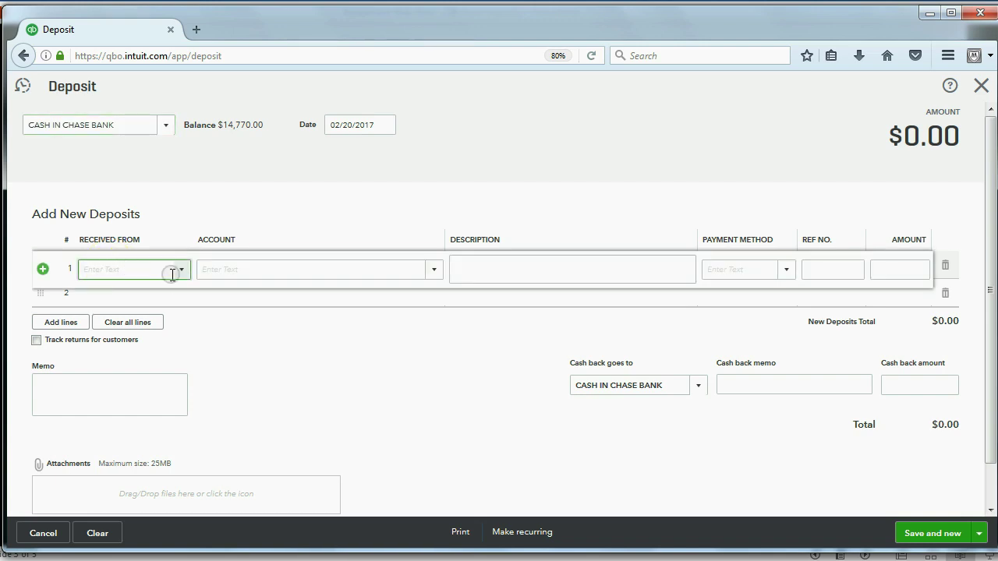
left_click(180, 270)
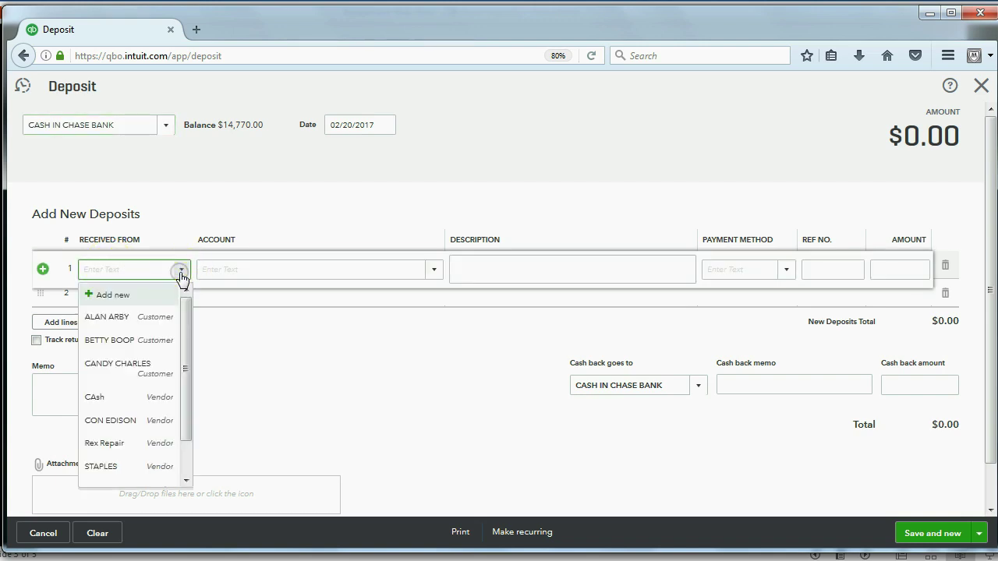
left_click(147, 341)
key("alt+Tab")
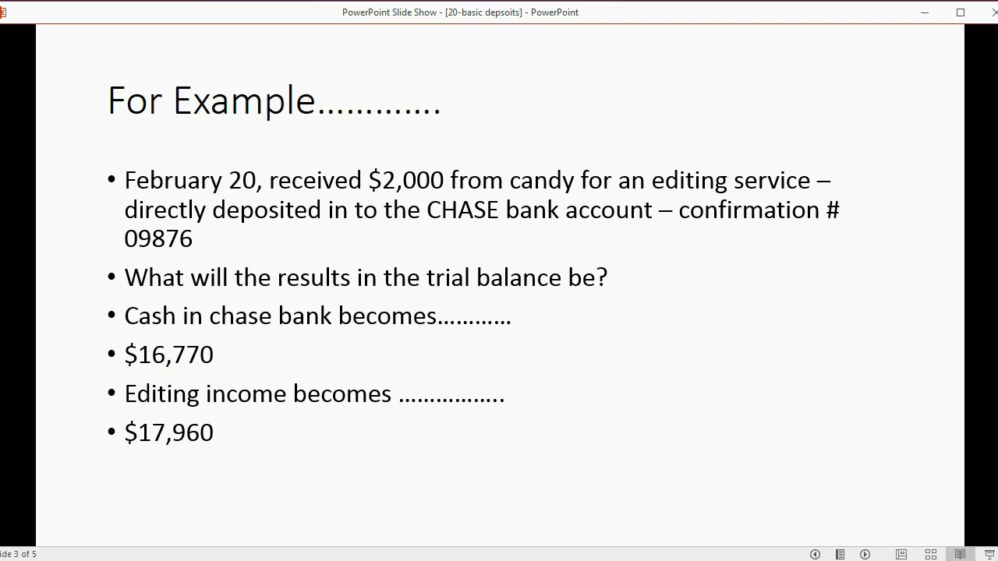
key("alt+Tab")
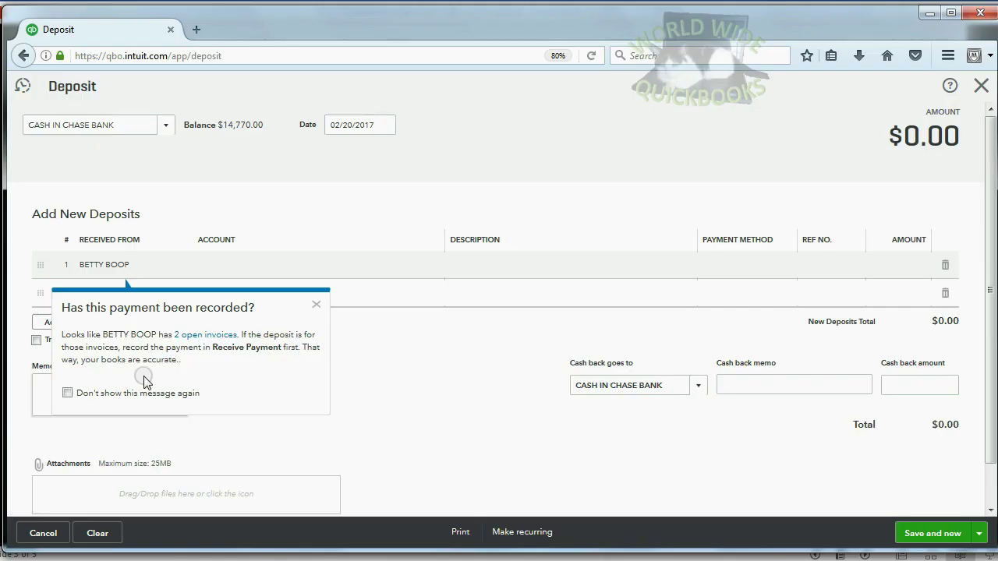
left_click(144, 265)
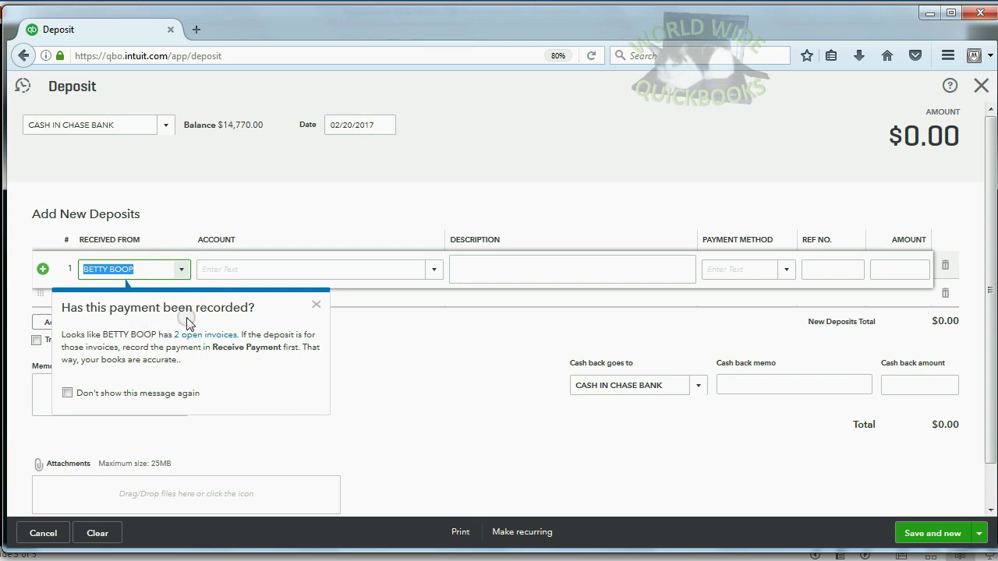
left_click(316, 305)
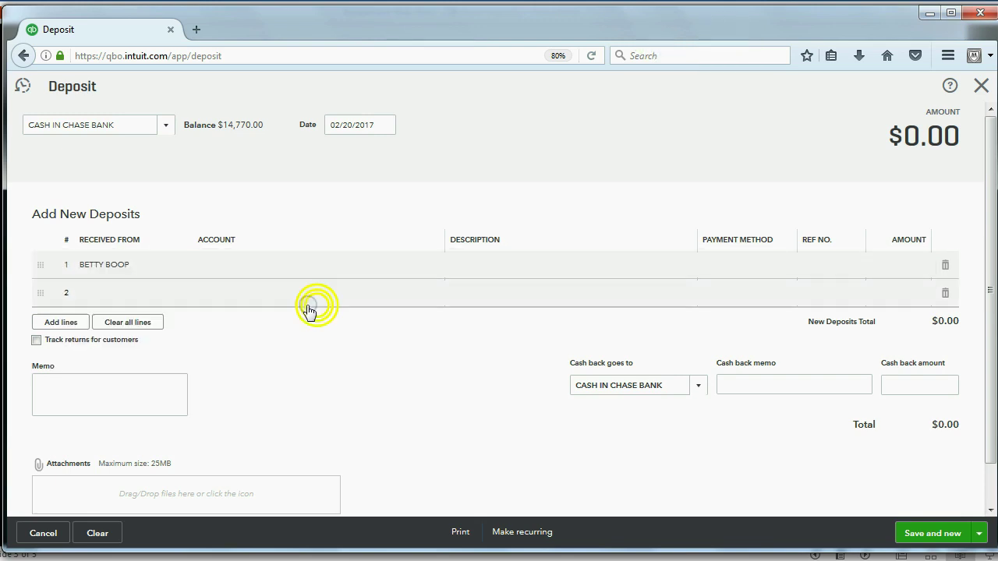
Set the first deposit line's payer to the customer from the February 20 example, and dismiss the open-invoices notice.
left_click(156, 267)
left_click(178, 268)
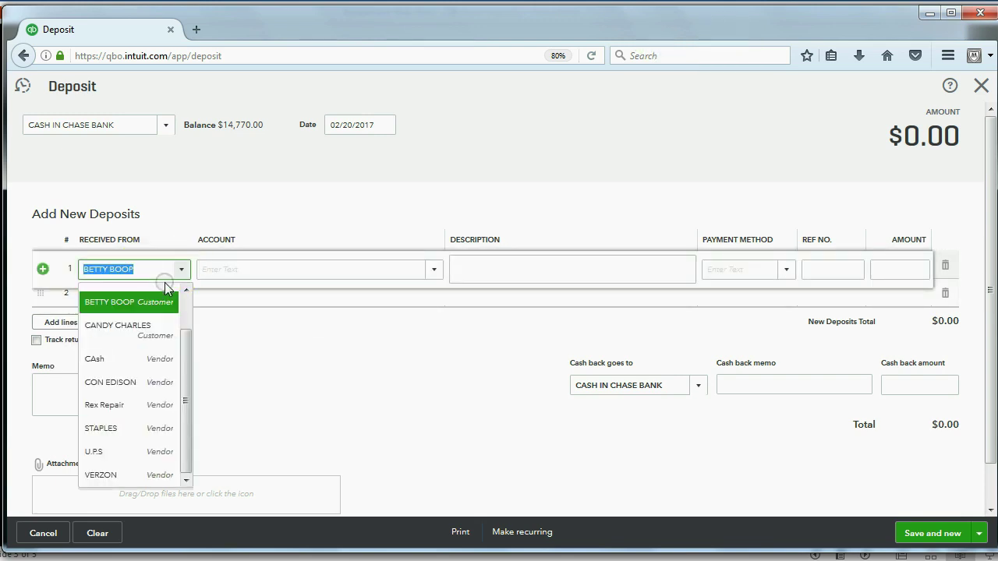
left_click(138, 327)
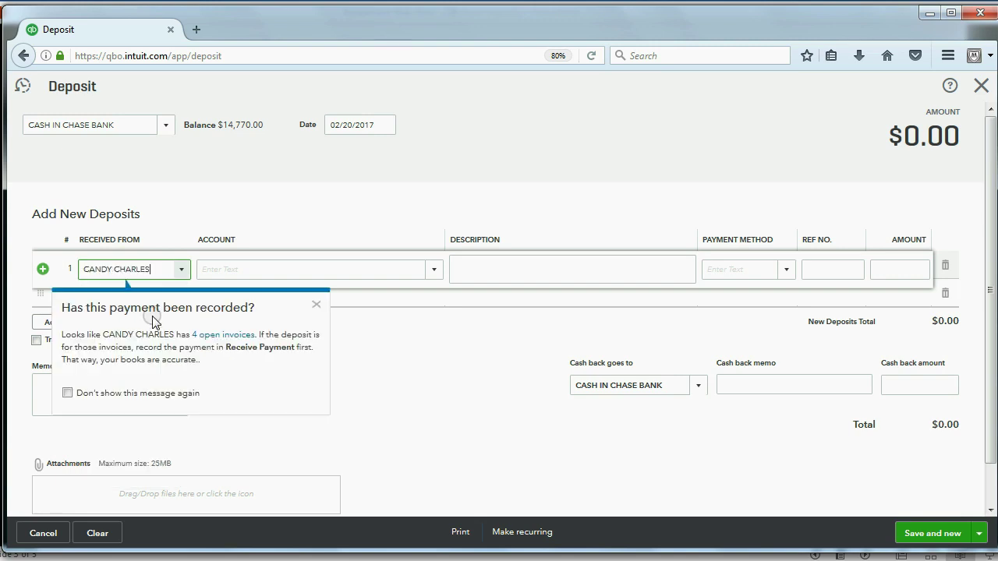
left_click(276, 268)
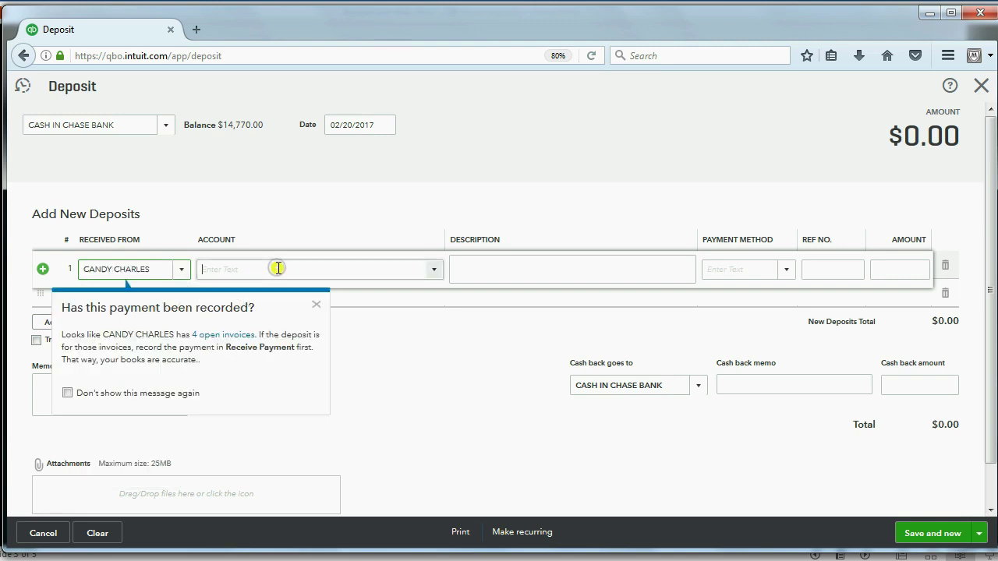
left_click(317, 305)
Assign the first deposit line to the EDITING INCOME account.
left_click(307, 266)
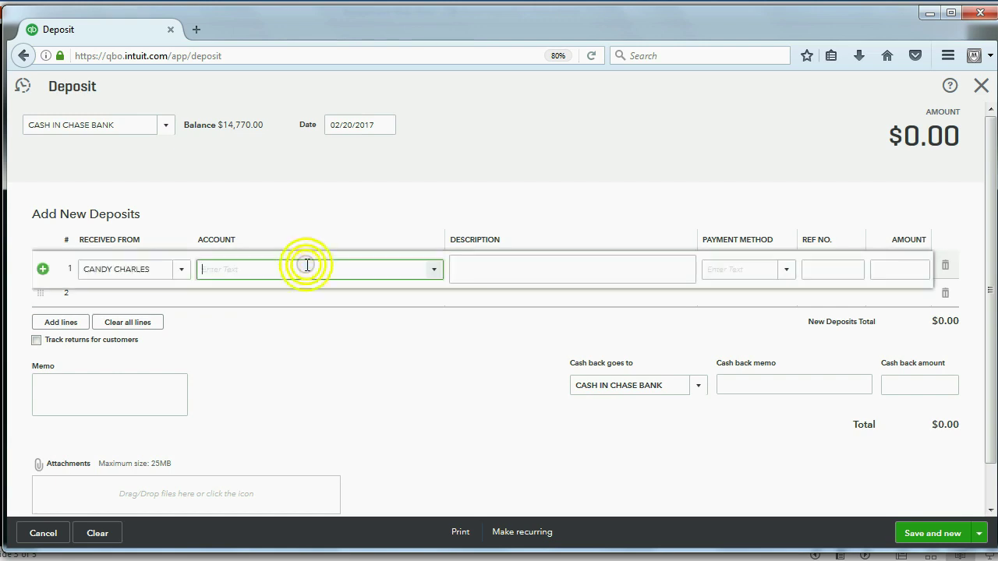
left_click(435, 269)
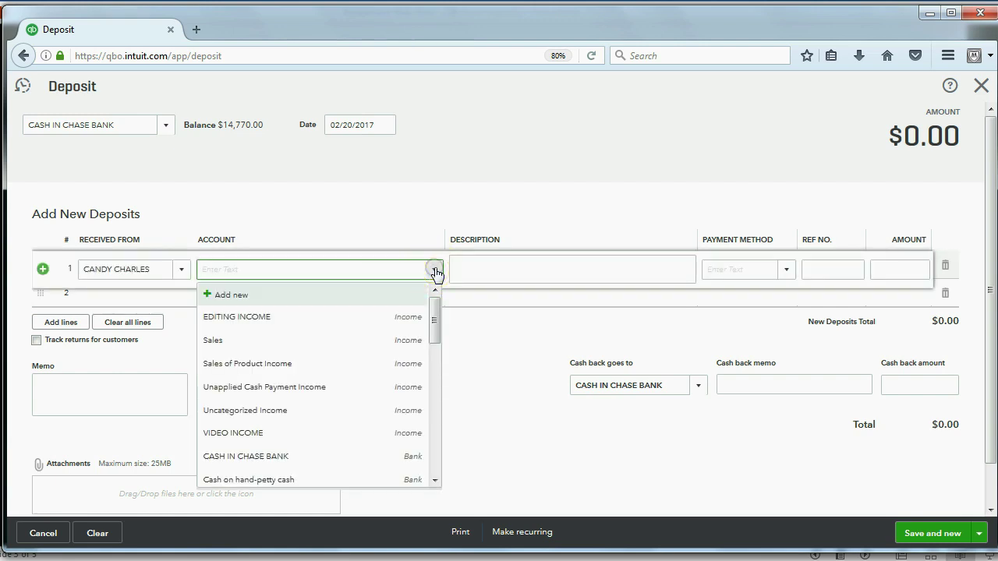
left_click(346, 319)
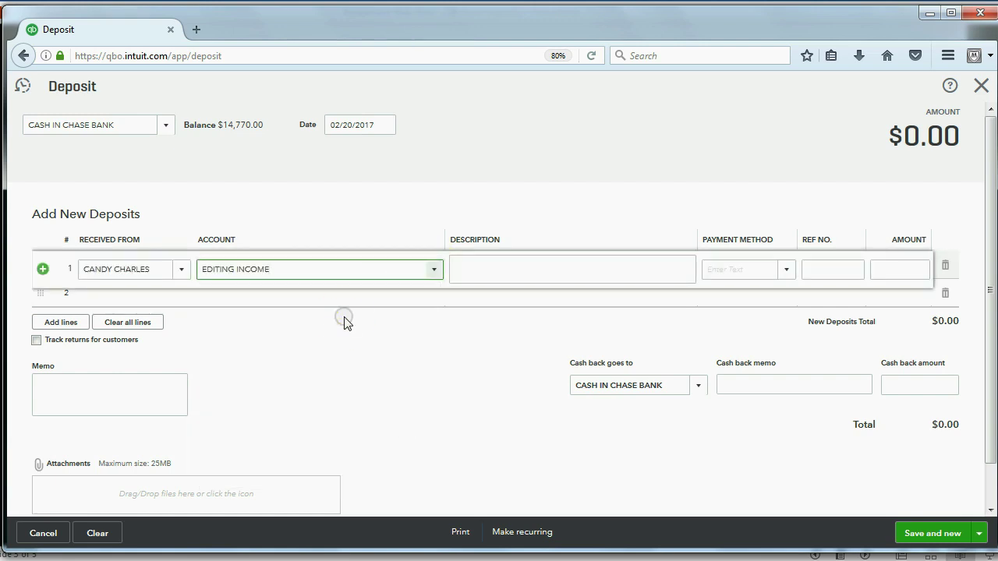
Set the first deposit line's amount to 2,000, and save and close the deposit.
left_click(880, 268)
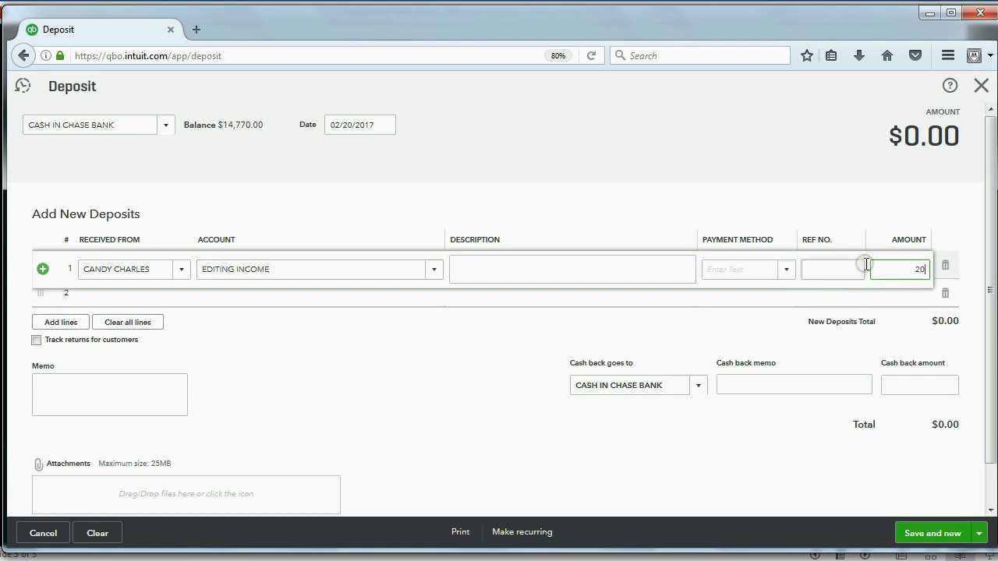
key("Tab")
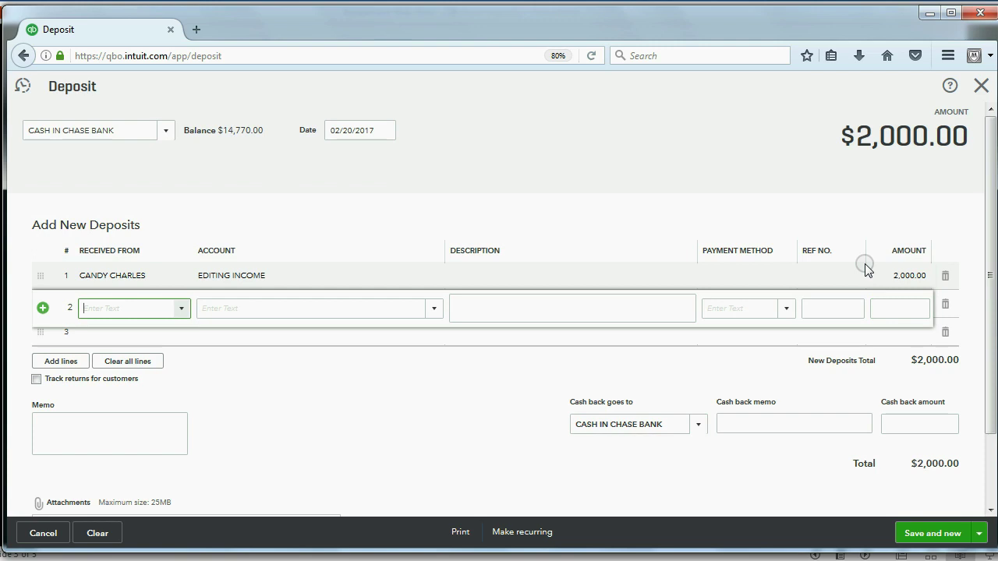
left_click(978, 533)
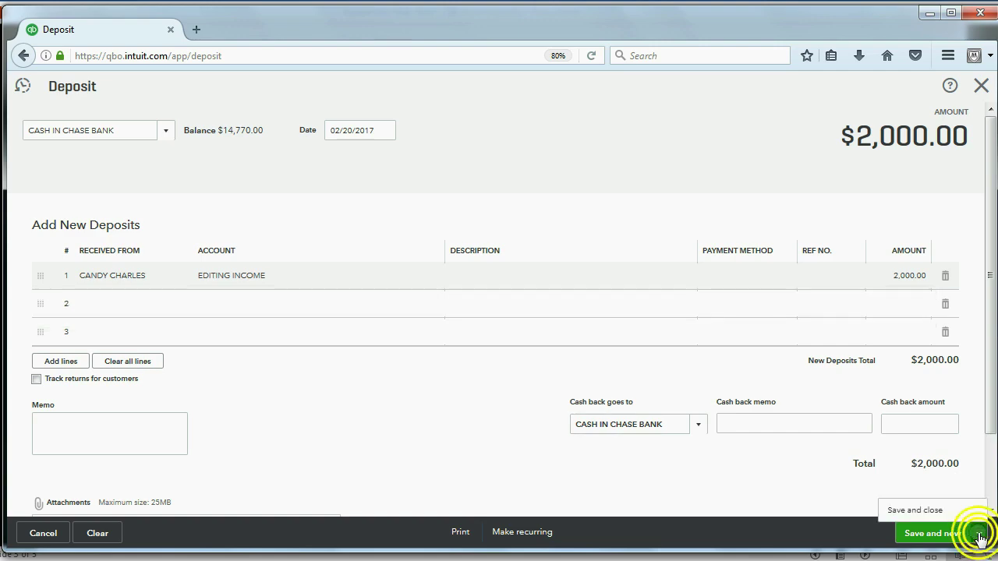
left_click(928, 511)
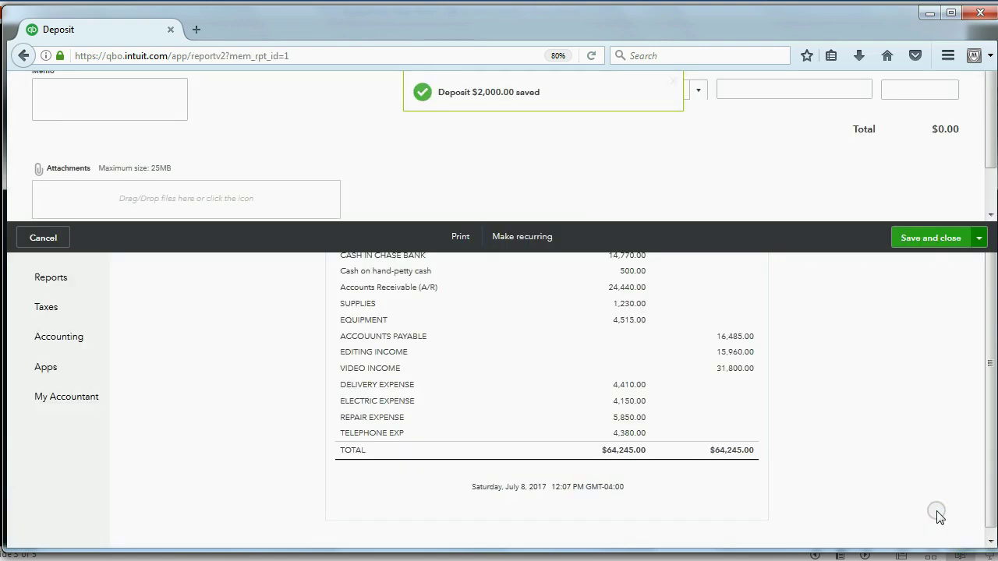
Compare the Chase cash and editing income balances in the trial balance with the expected amounts on the PowerPoint slide.
scroll(833, 438, "down", 2)
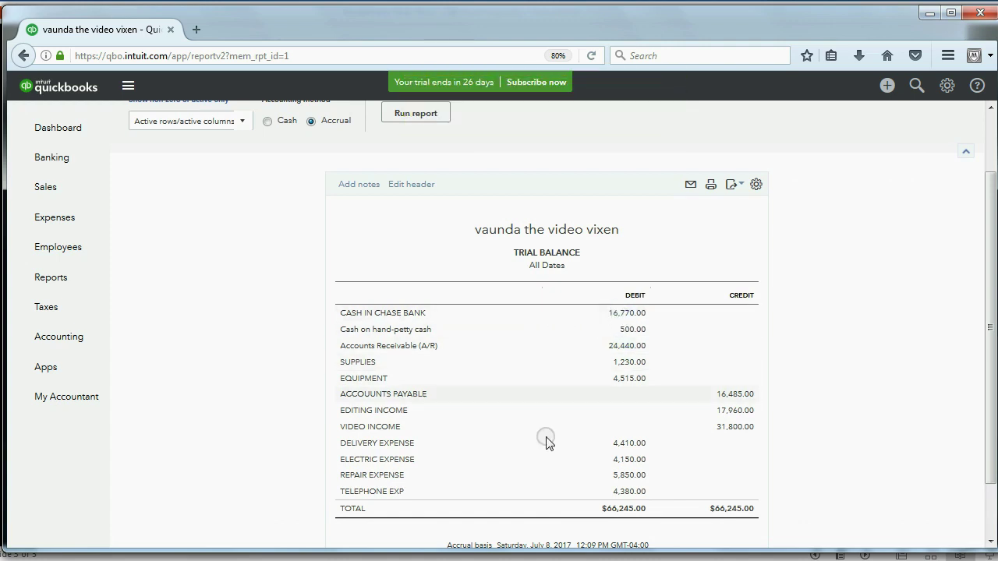
key("alt+Tab")
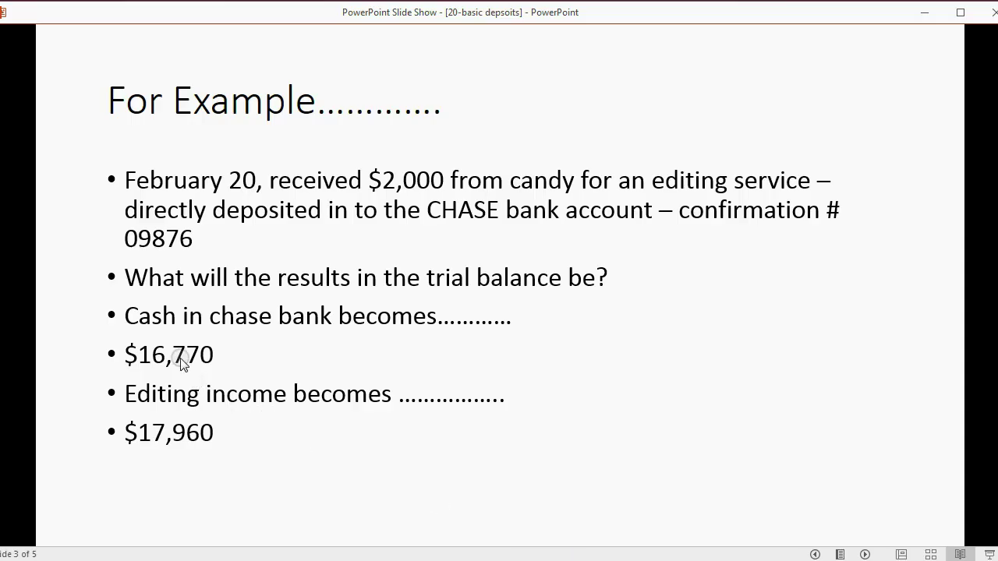
key("alt+Tab")
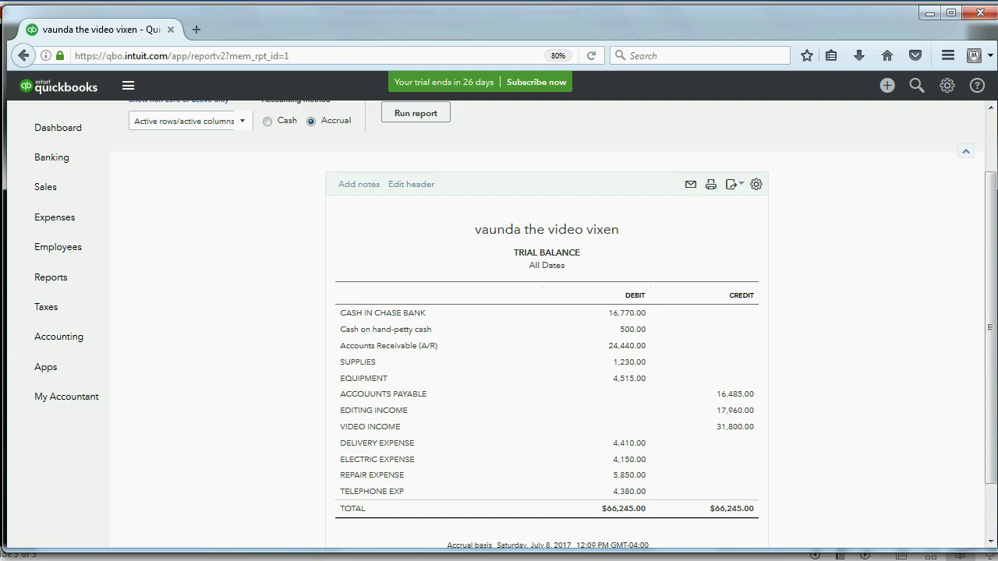
Switch to the PowerPoint slide show and advance to Example 2, revealing its February 21 deposit and trial balance questions.
key("alt+Tab")
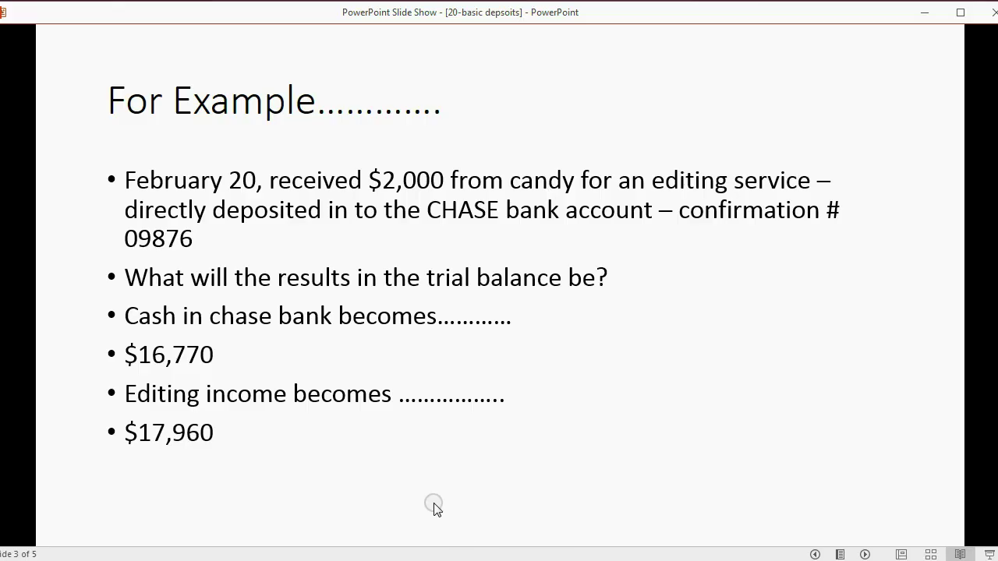
left_click(435, 508)
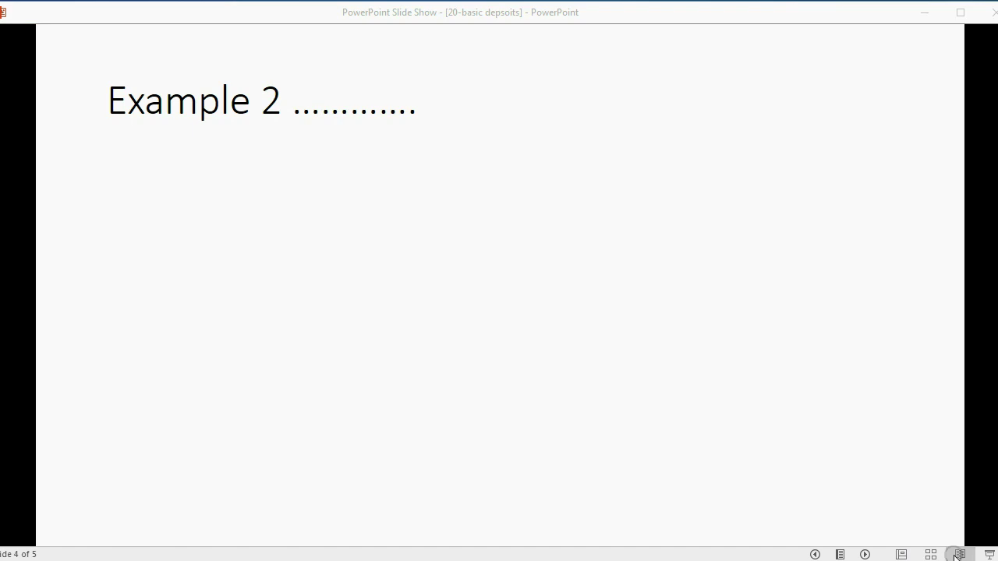
left_click(866, 553)
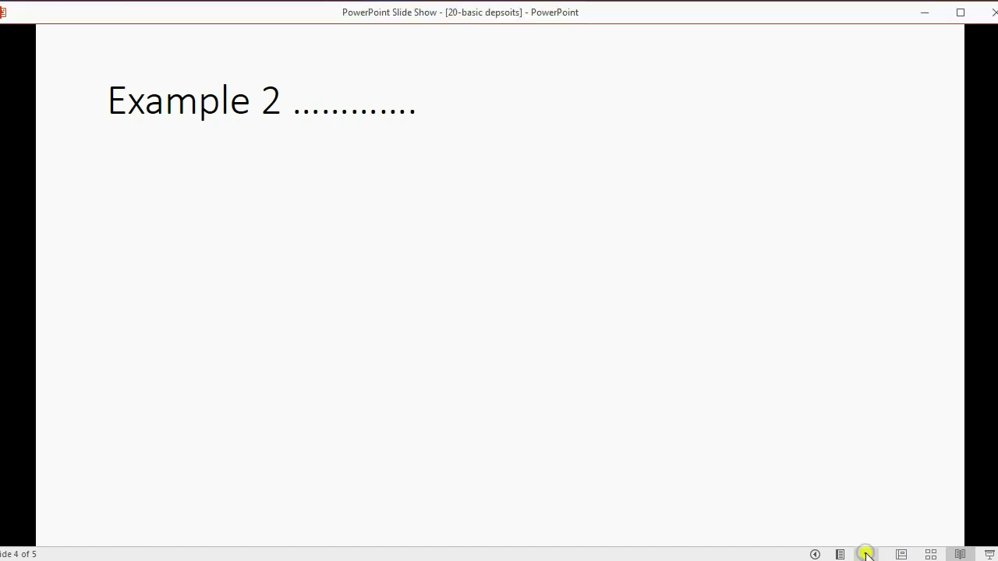
left_click(866, 554)
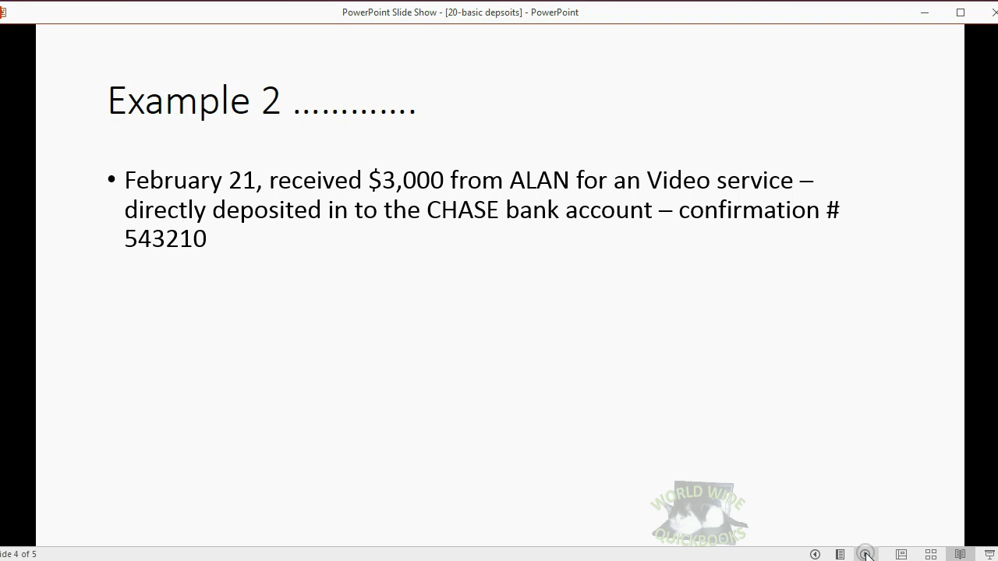
left_click(866, 555)
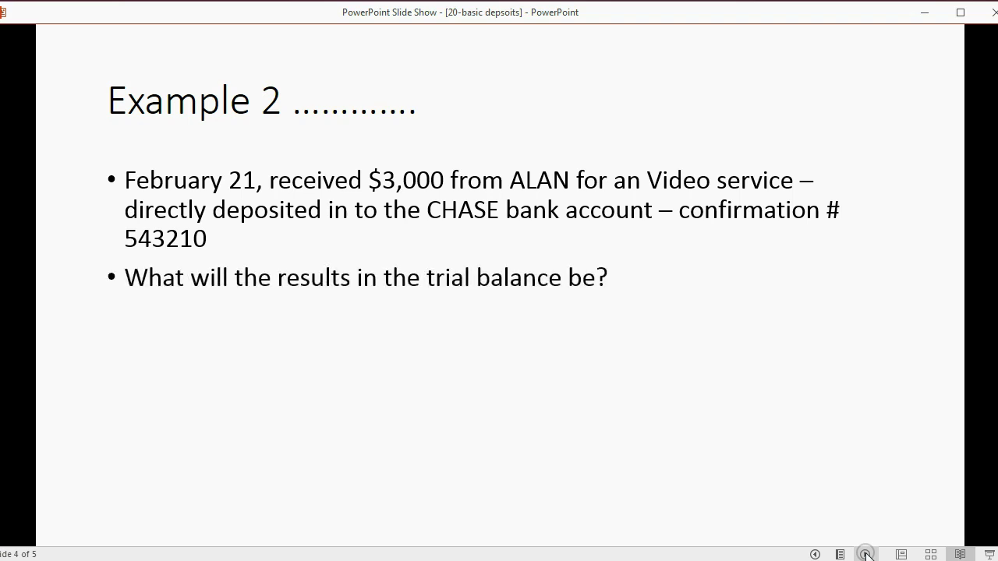
left_click(865, 555)
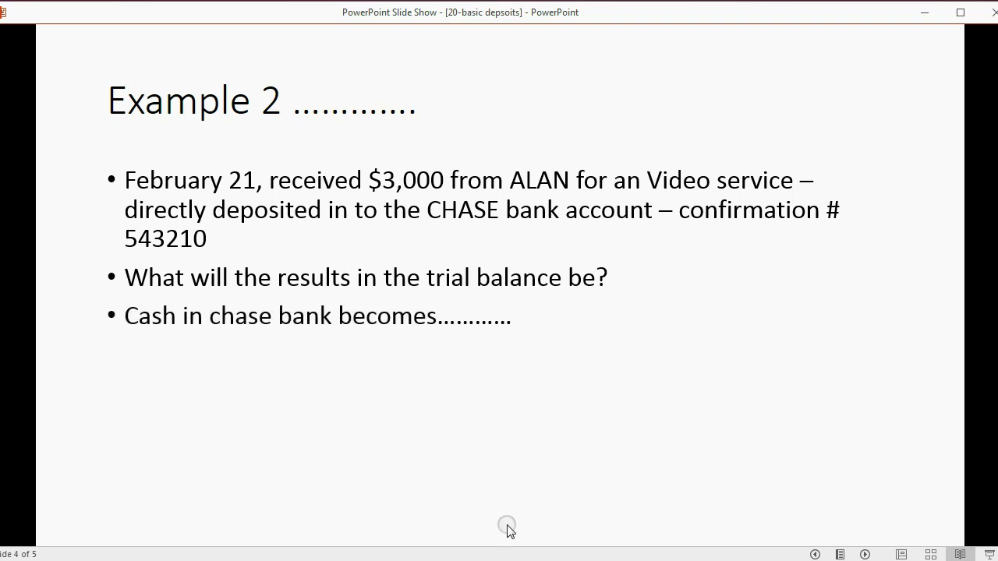
Check Chase cash and video income in the QuickBooks trial balance, and reveal their expected balances on the Example 2 slide.
key("alt+Tab")
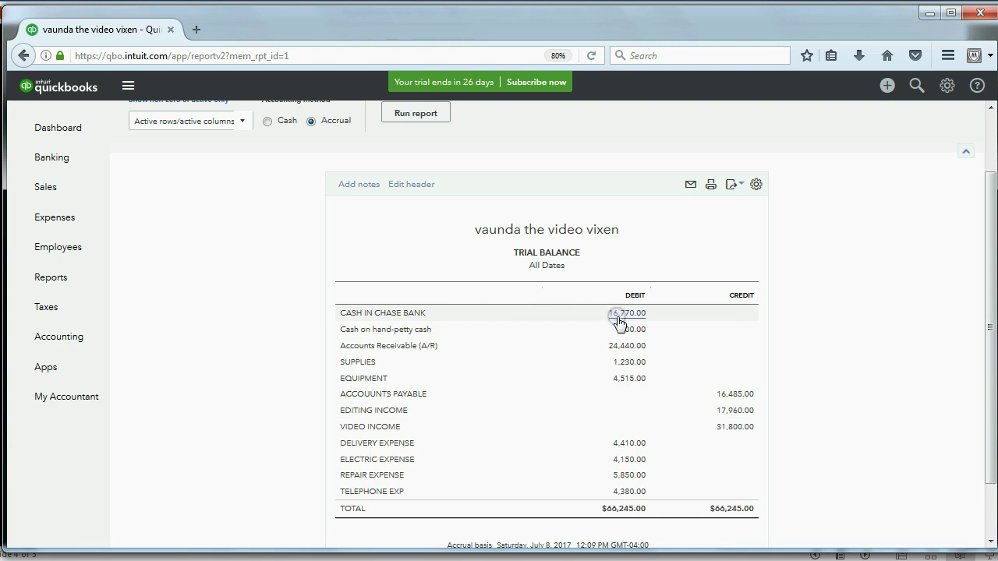
key("alt+Tab")
left_click(505, 481)
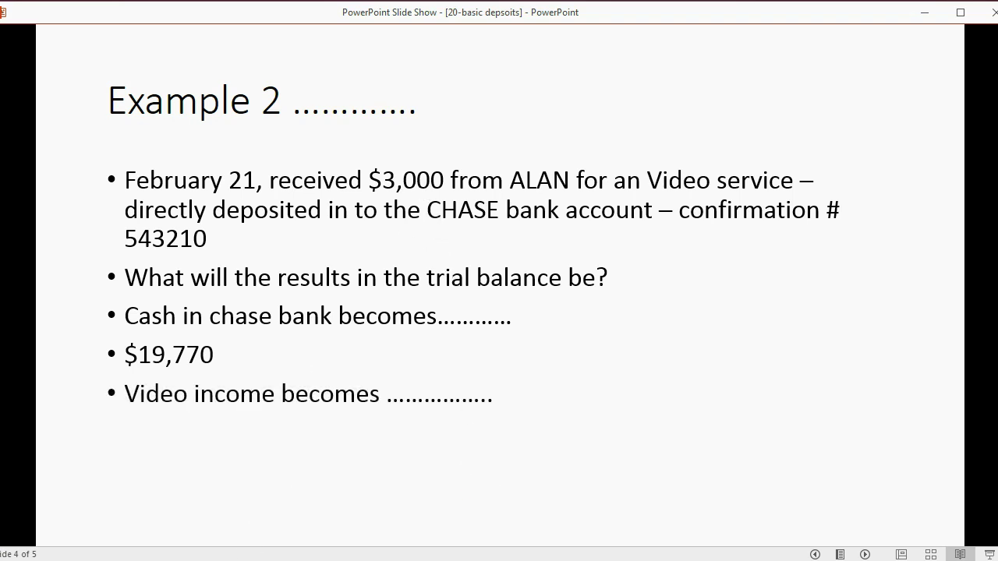
key("alt+Tab")
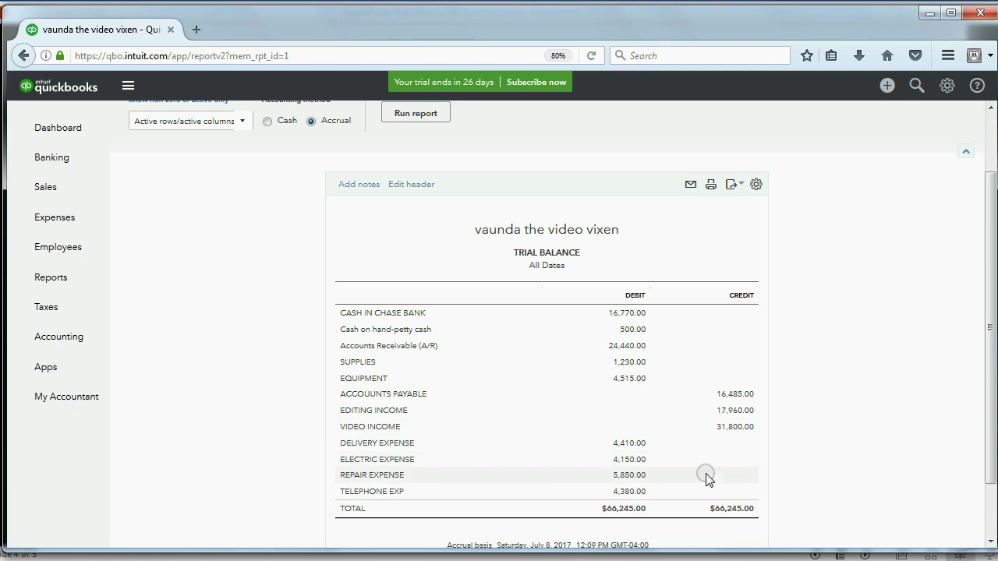
key("alt+Tab")
left_click(879, 509)
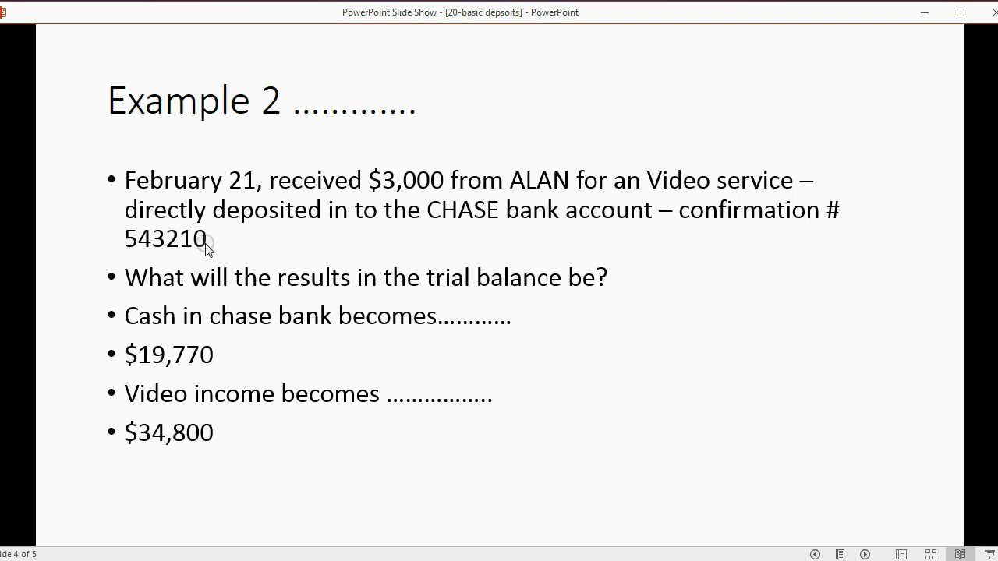
Switch back to QuickBooks Online and start another bank deposit for Example 2.
key("alt+Tab")
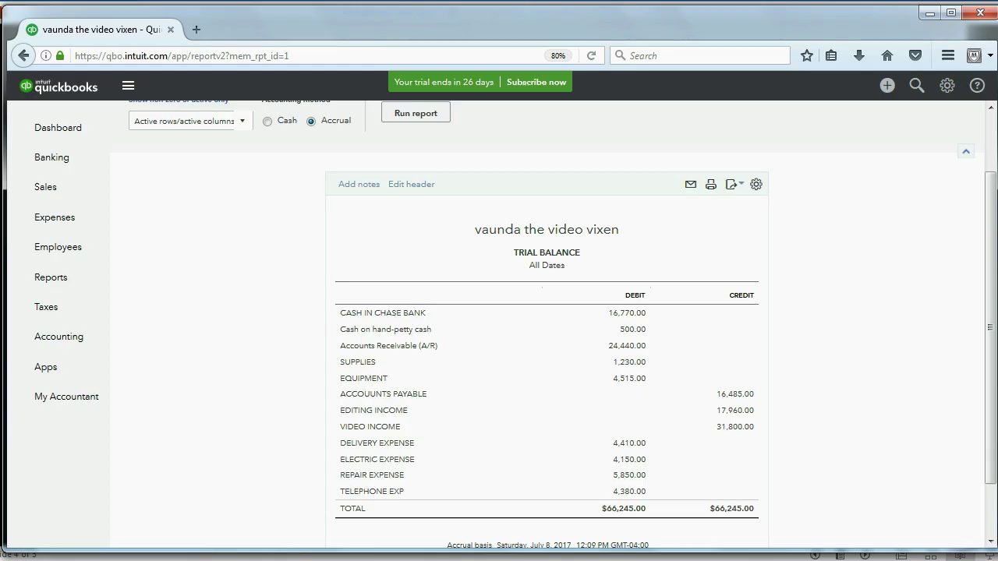
left_click(887, 85)
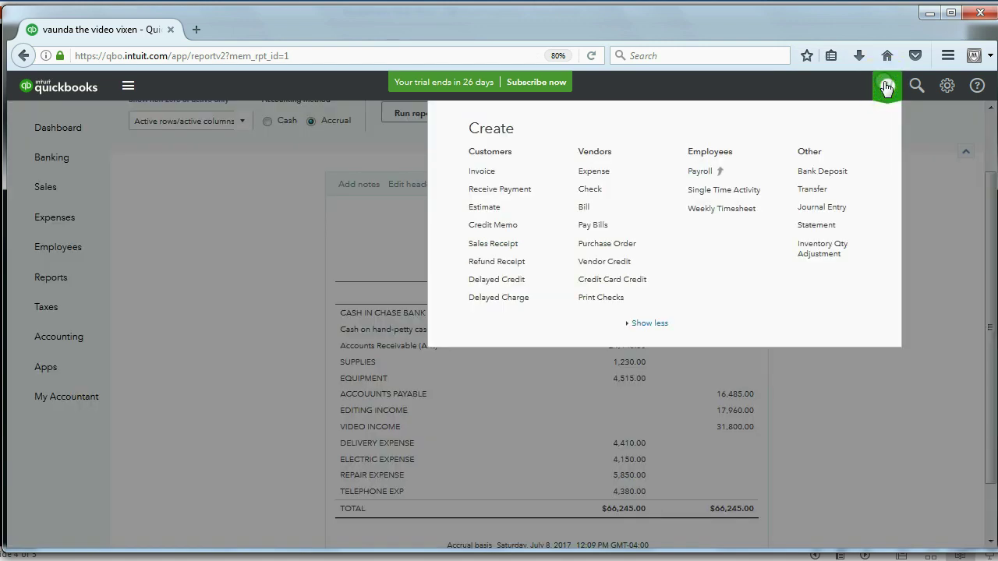
left_click(827, 174)
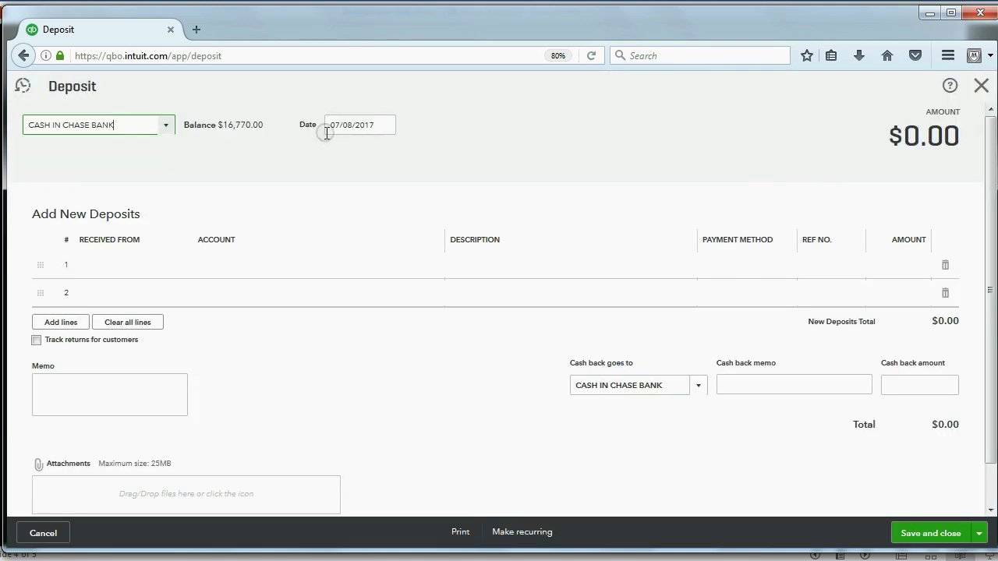
Set the deposit date to 02/21/2017.
left_click(379, 122)
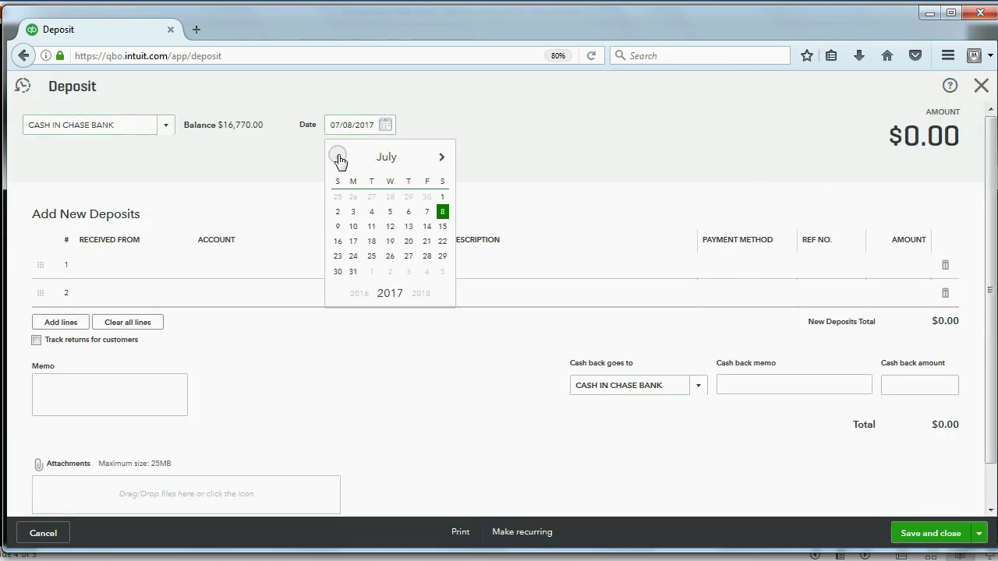
left_click(338, 159)
left_click(338, 159)
left_click(337, 159)
left_click(338, 159)
left_click(337, 160)
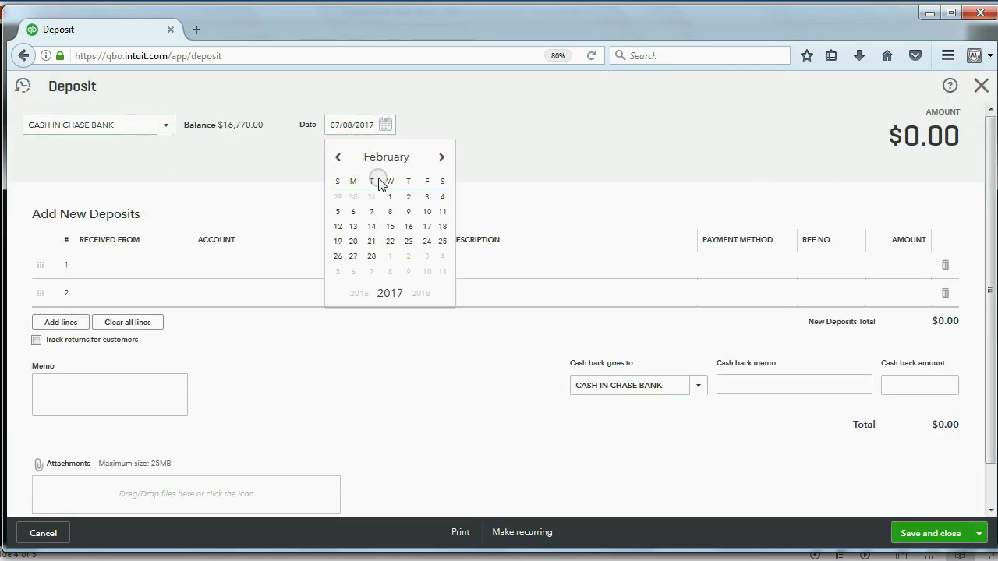
left_click(372, 240)
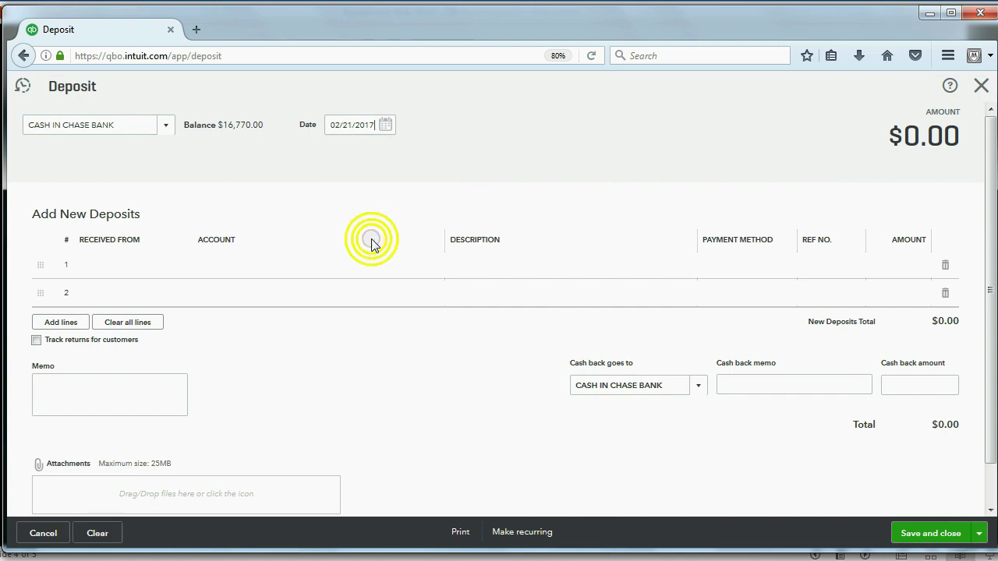
Set the first deposit line's payer to the customer from the February 21 example, and its account to VIDEO INCOME.
left_click(146, 266)
left_click(180, 269)
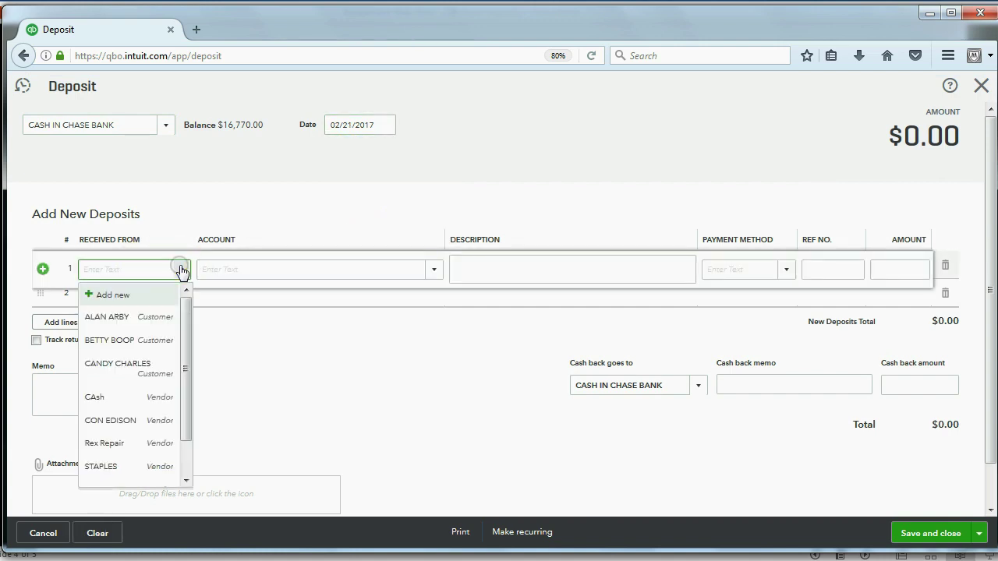
left_click(154, 318)
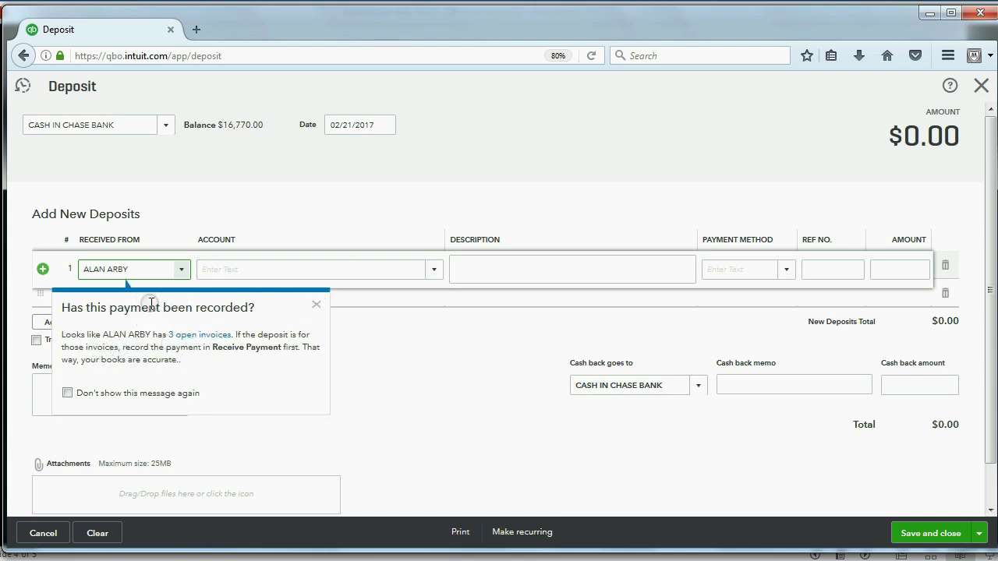
left_click(434, 270)
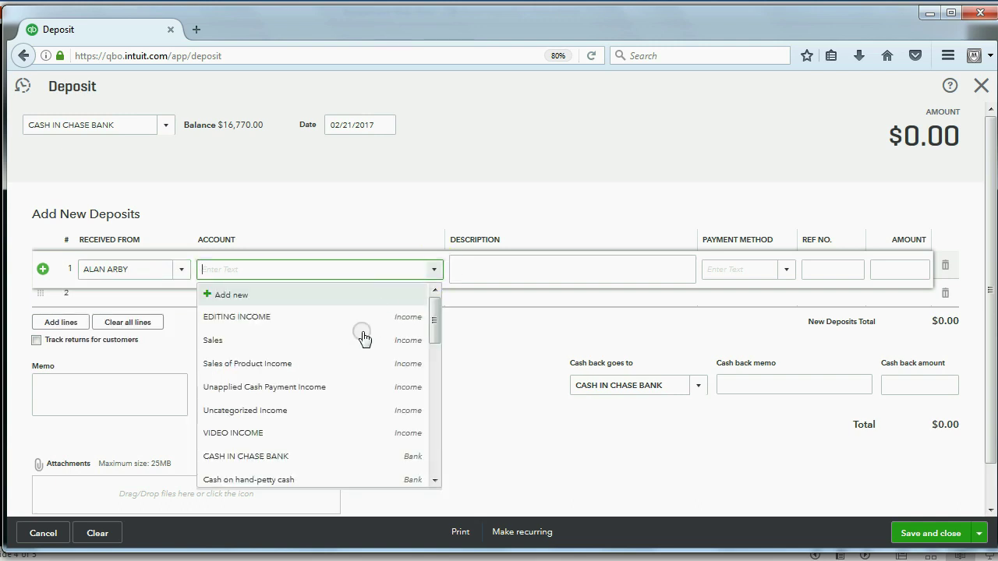
left_click(311, 435)
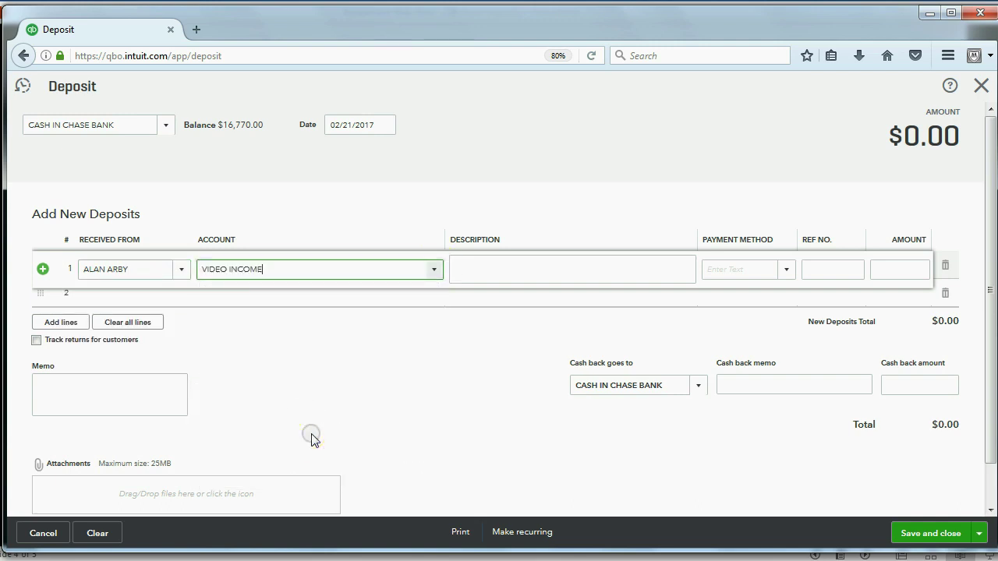
Look up the confirmation number on the Example 2 slide and enter it as the first deposit line's reference number.
left_click(808, 269)
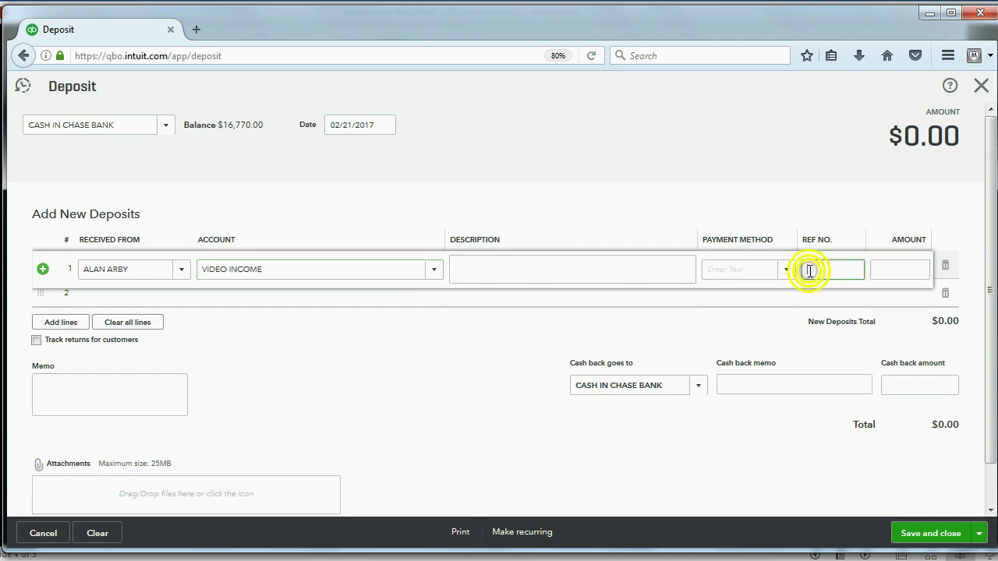
key("alt+Tab")
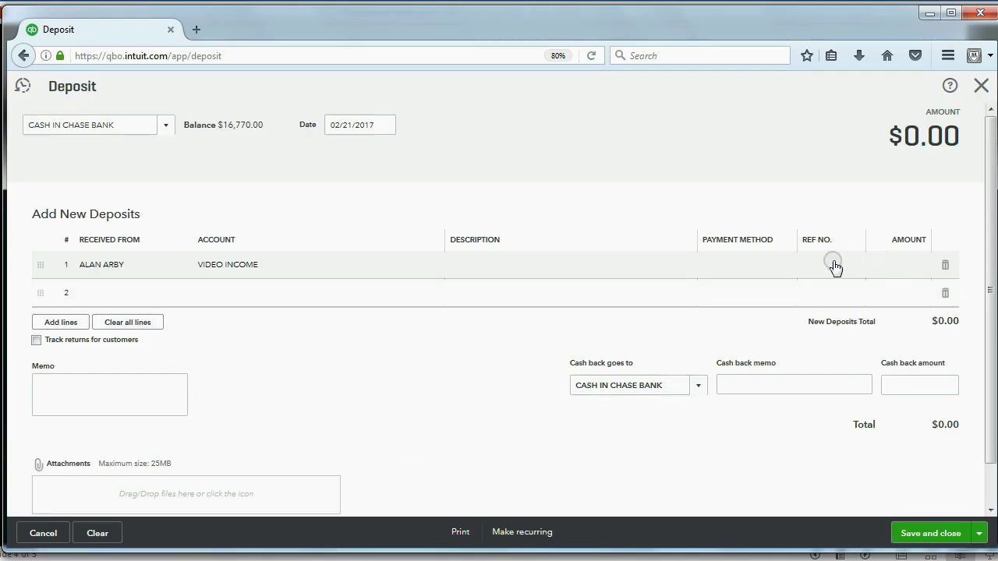
left_click(827, 264)
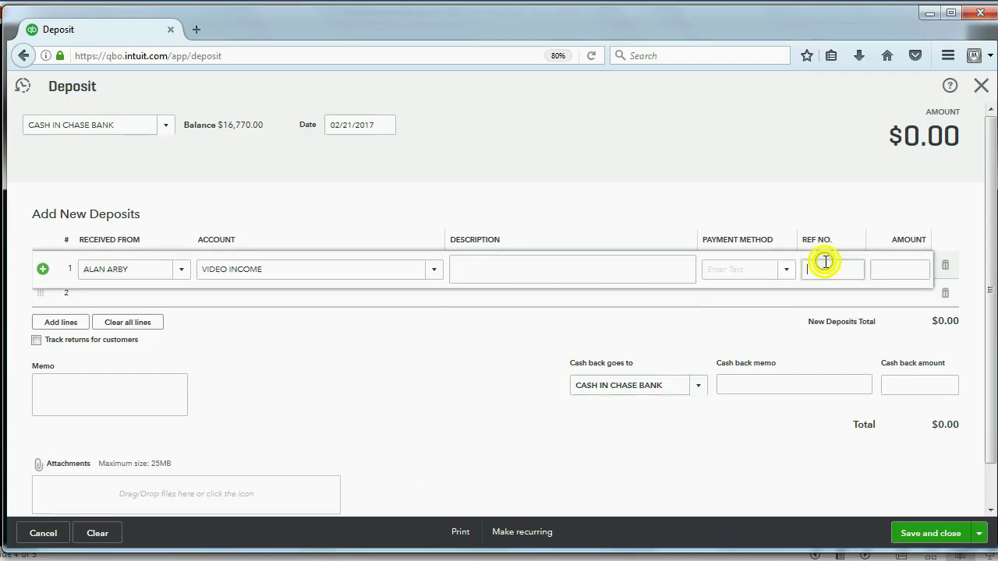
type("54")
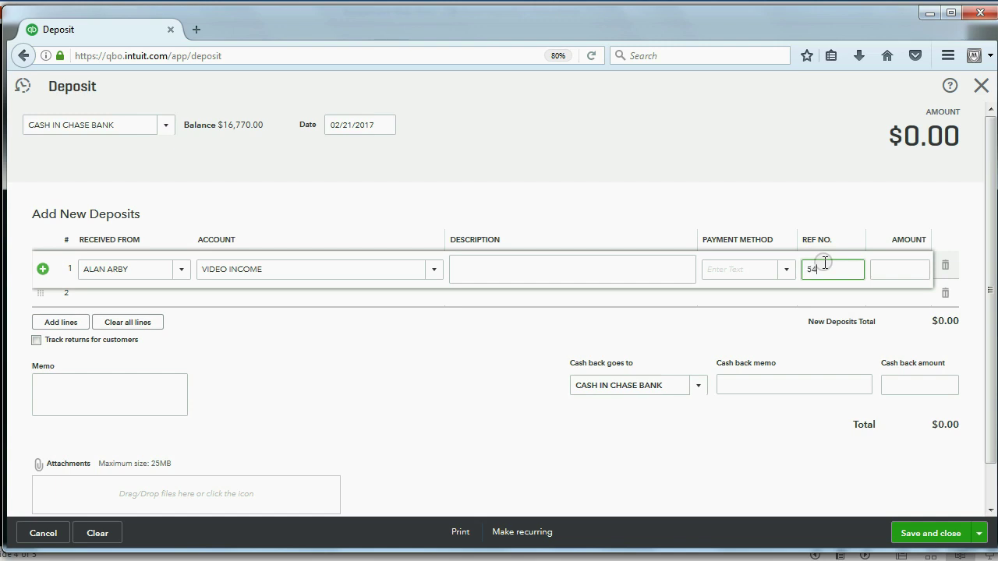
type("3210")
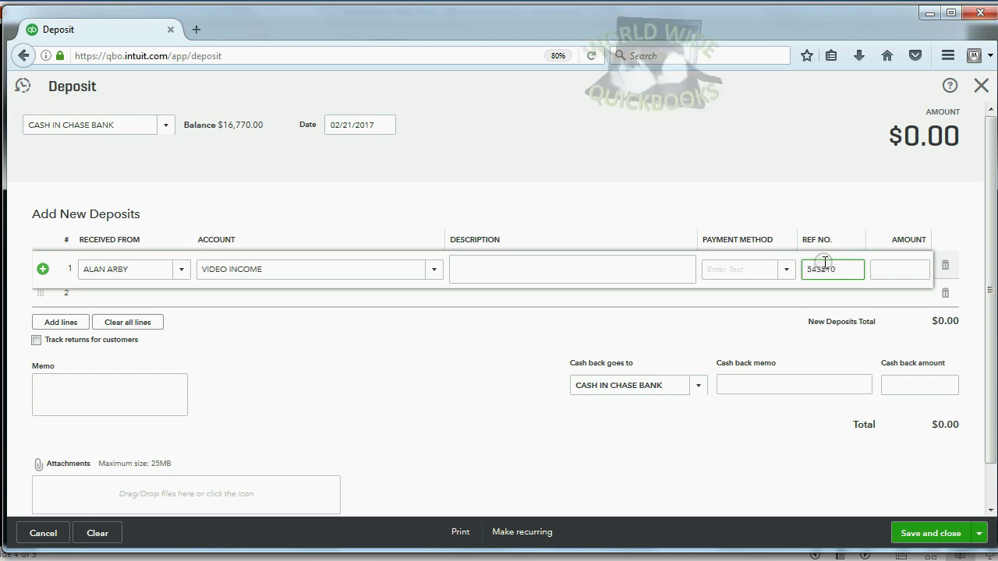
Set the video income line's amount to 3,000, and save and close the deposit.
left_click(890, 270)
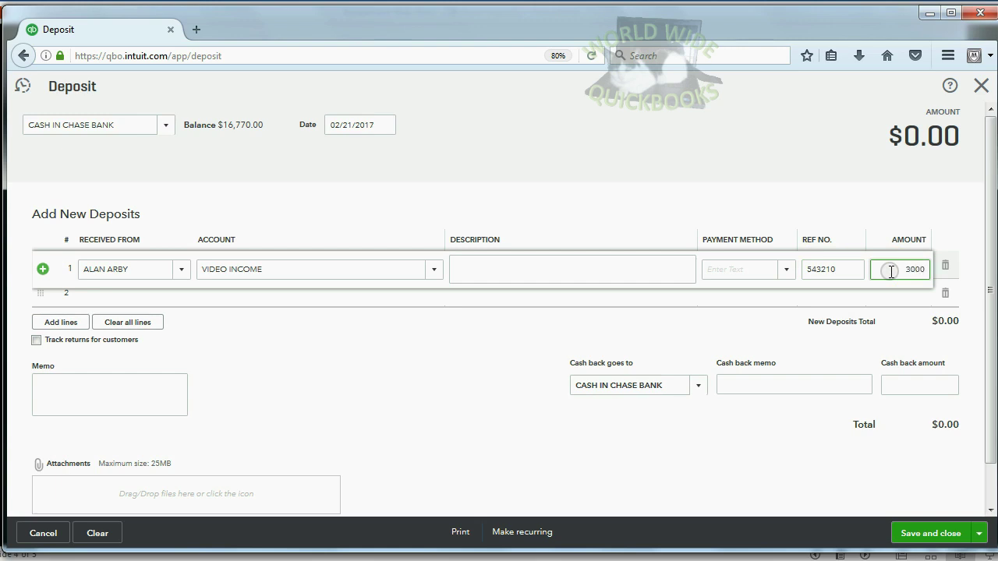
key("Tab")
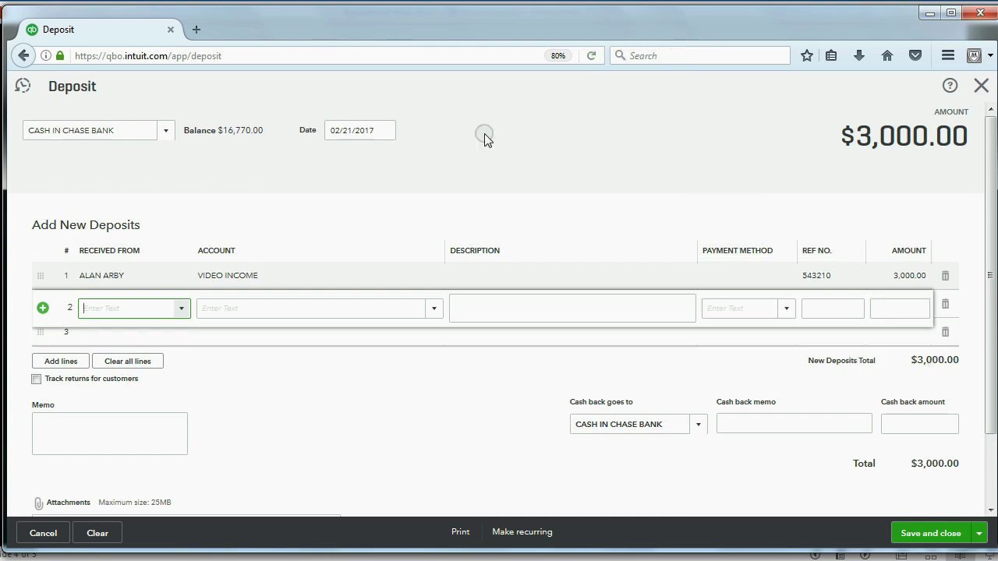
left_click(944, 536)
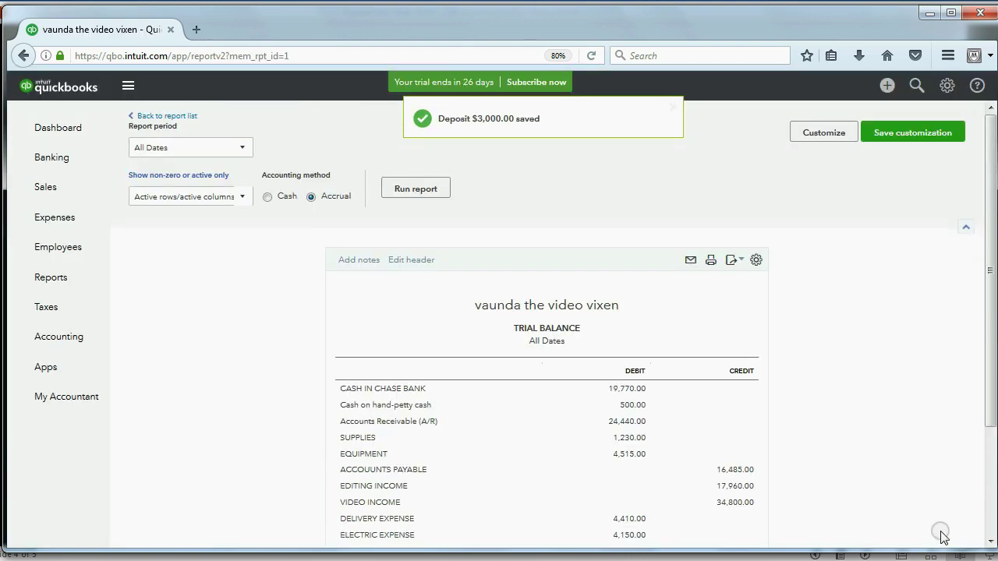
Compare the Chase bank cash and video income balances in the trial balance with the figures on the Example 2 slide.
scroll(870, 401, "down", 3)
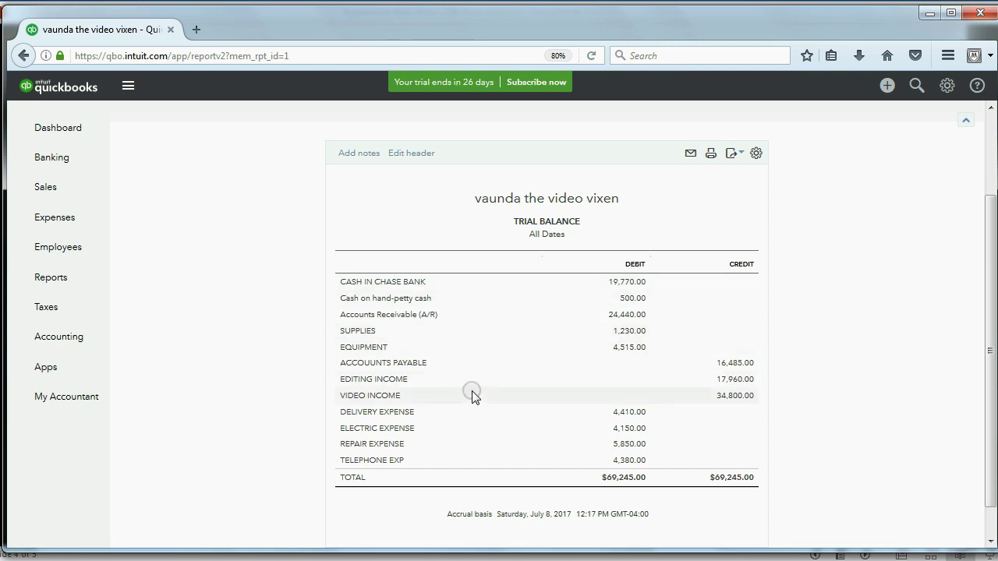
key("alt+Tab")
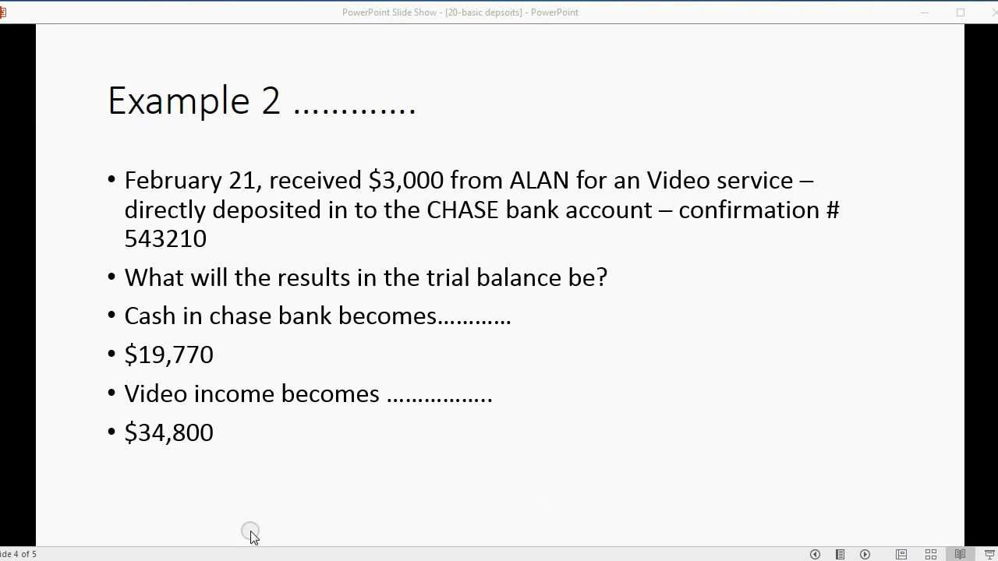
key("alt+Tab")
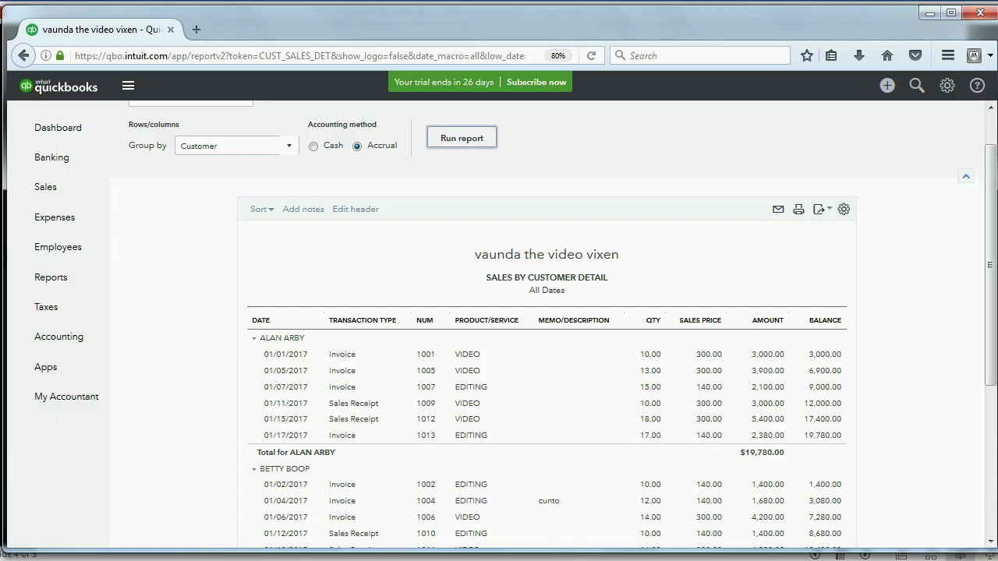
Look through the list of all sales transactions for the February 20 and 21 deposits.
left_click(51, 192)
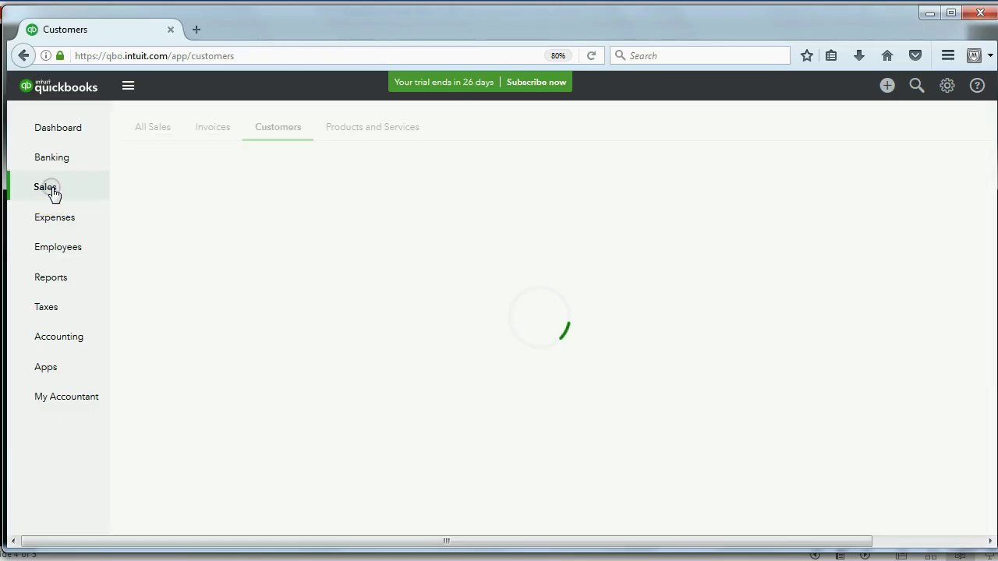
left_click(298, 133)
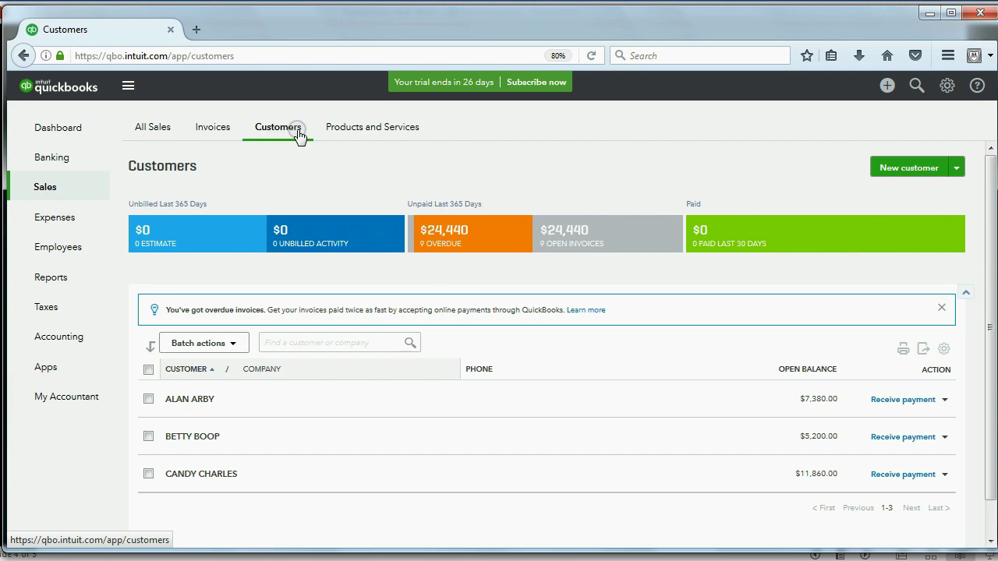
left_click(155, 128)
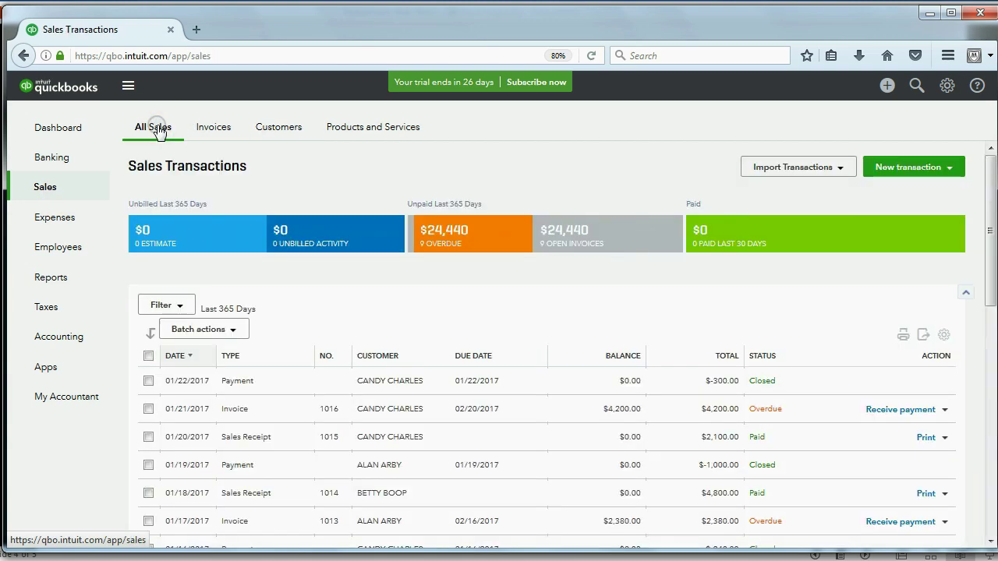
scroll(383, 374, "down", 1)
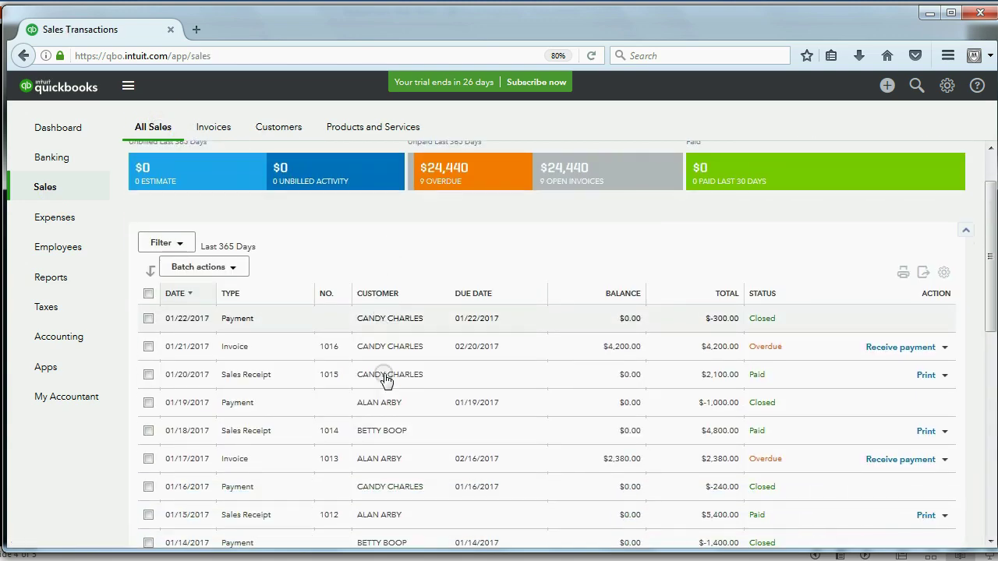
scroll(386, 380, "down", 8)
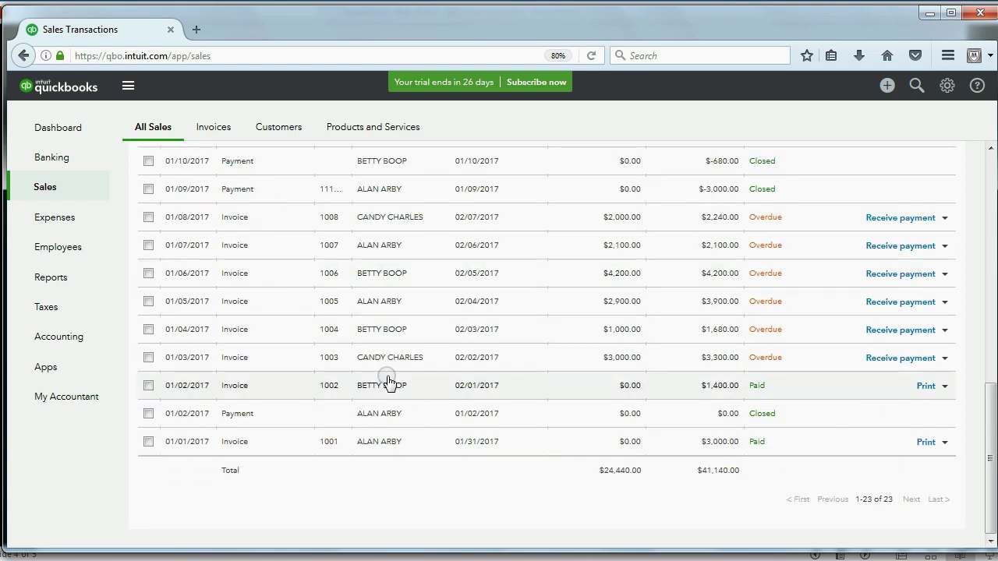
scroll(389, 381, "up", 10)
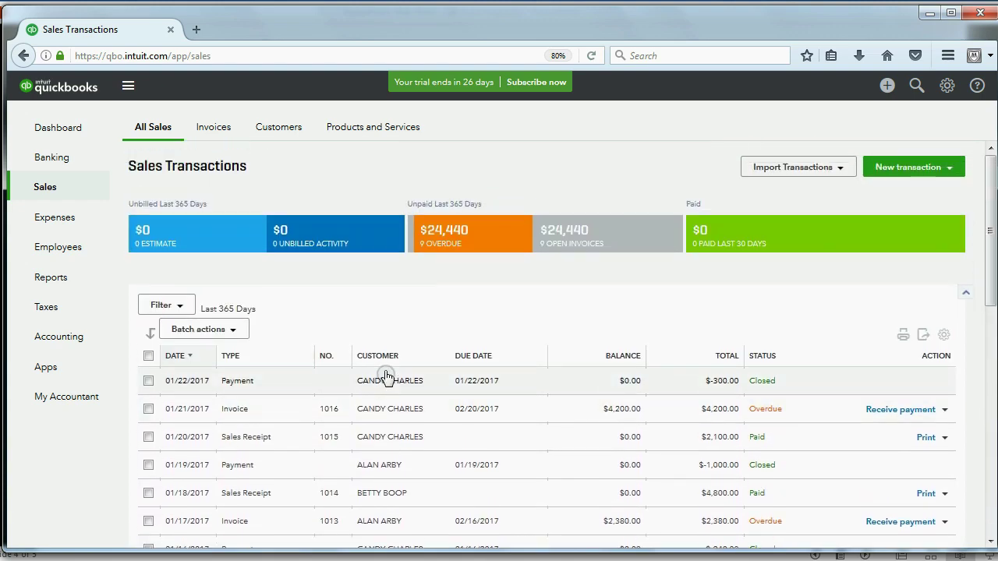
Open the record of the customer from the February 21 example and check its transaction list for the deposit.
left_click(281, 129)
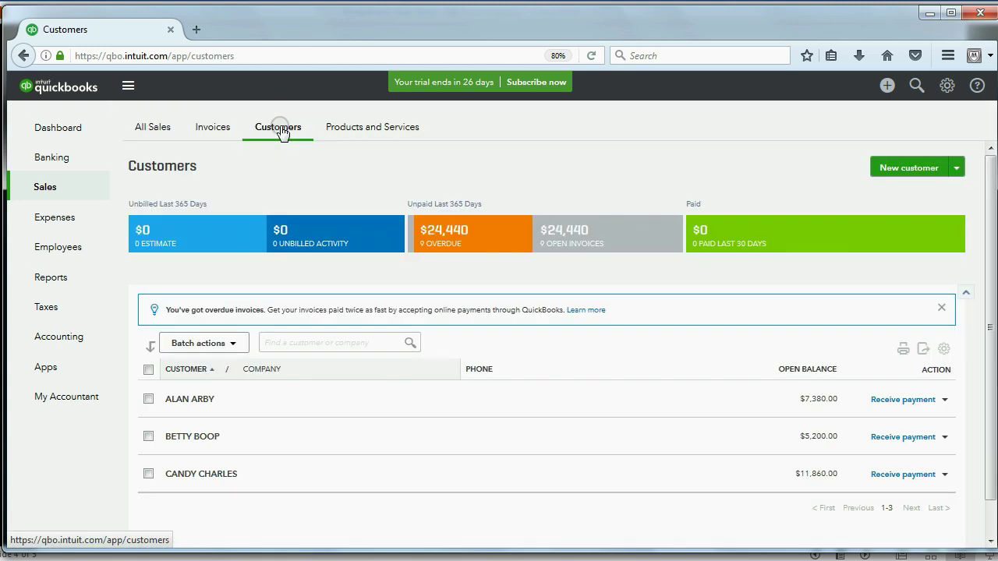
left_click(184, 400)
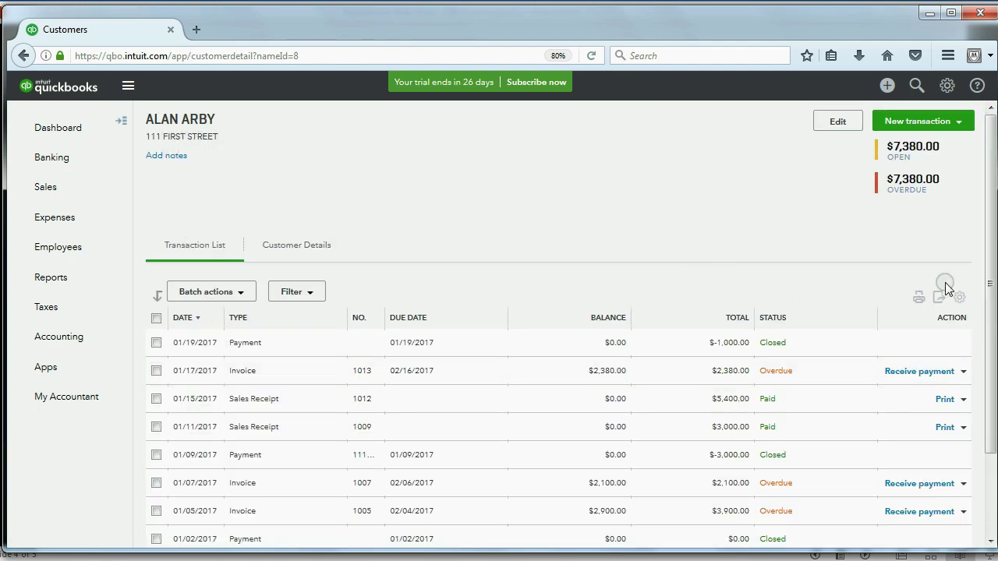
scroll(970, 374, "down", 2)
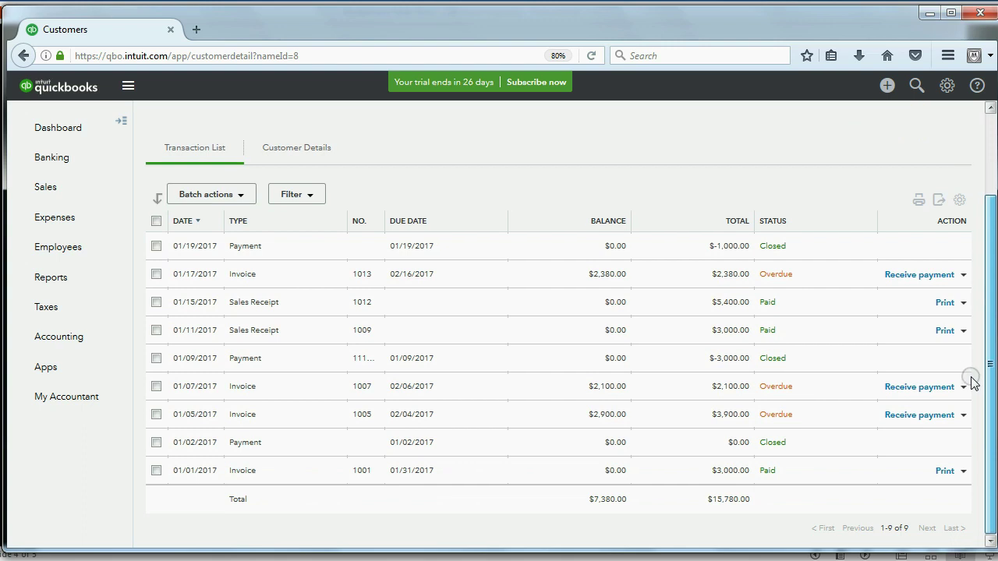
scroll(972, 382, "up", 2)
scroll(959, 251, "down", 2)
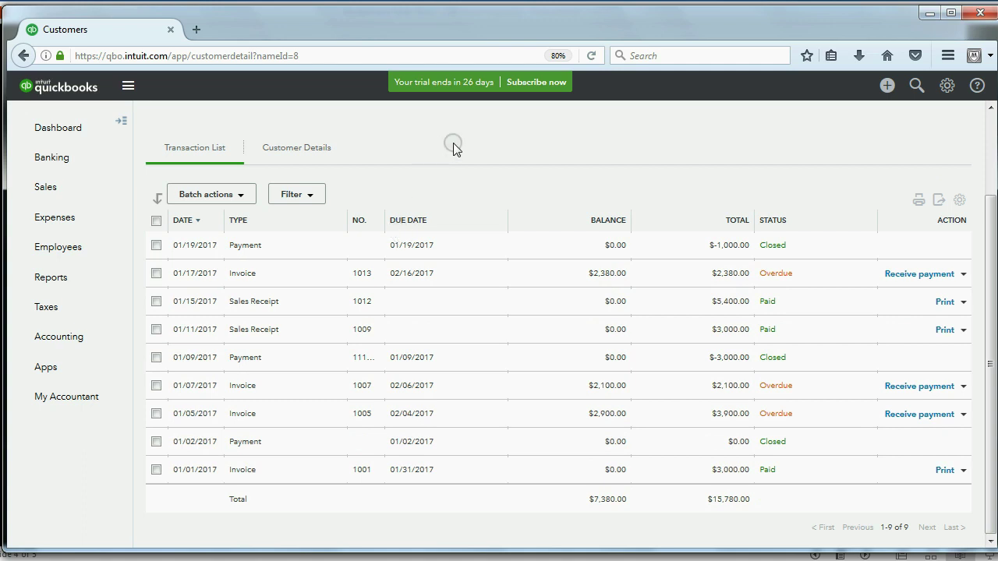
scroll(456, 150, "up", 2)
scroll(456, 150, "down", 2)
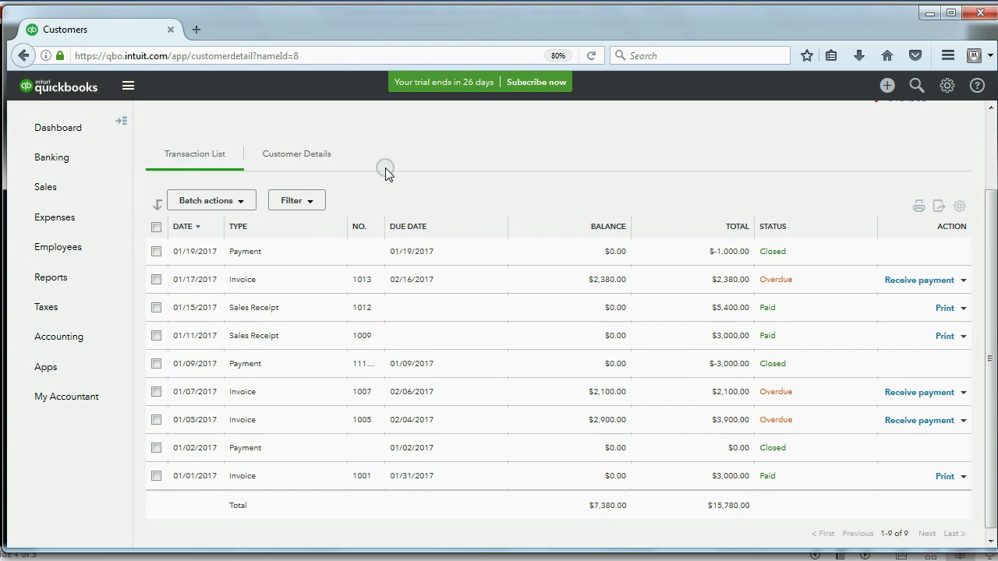
Run the Sales by Customer Detail report for All Dates.
left_click(56, 280)
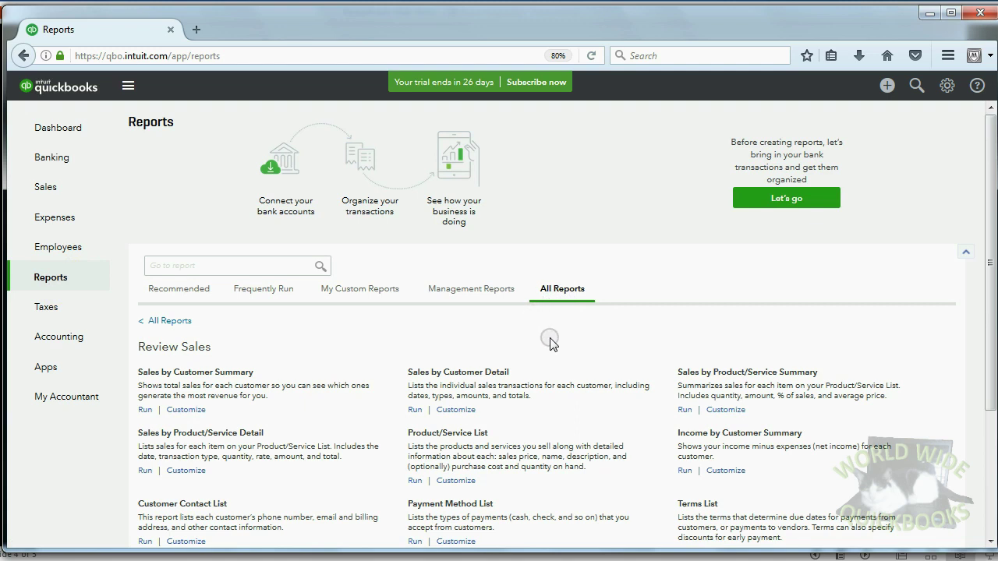
left_click(460, 373)
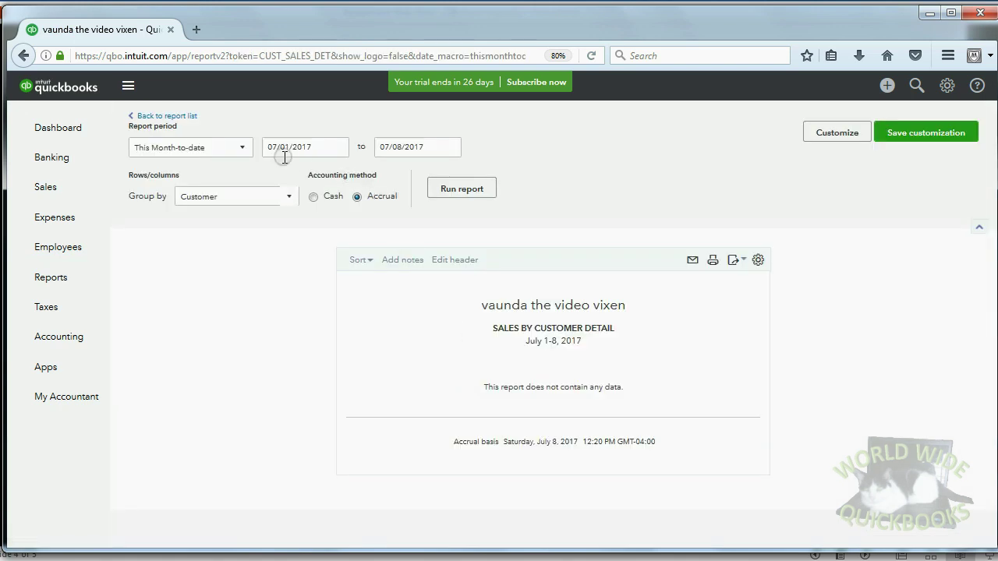
left_click(244, 148)
left_click(222, 172)
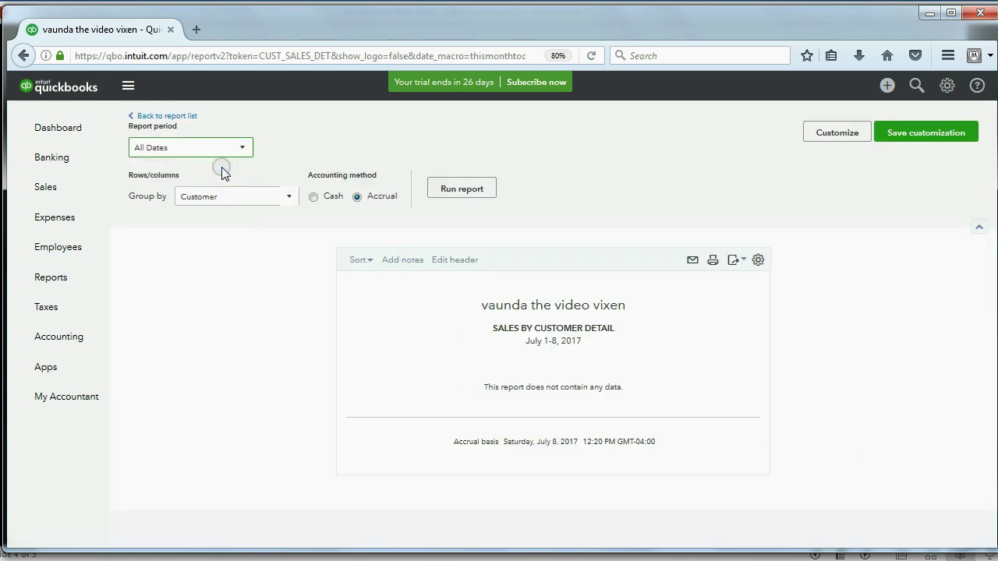
left_click(471, 193)
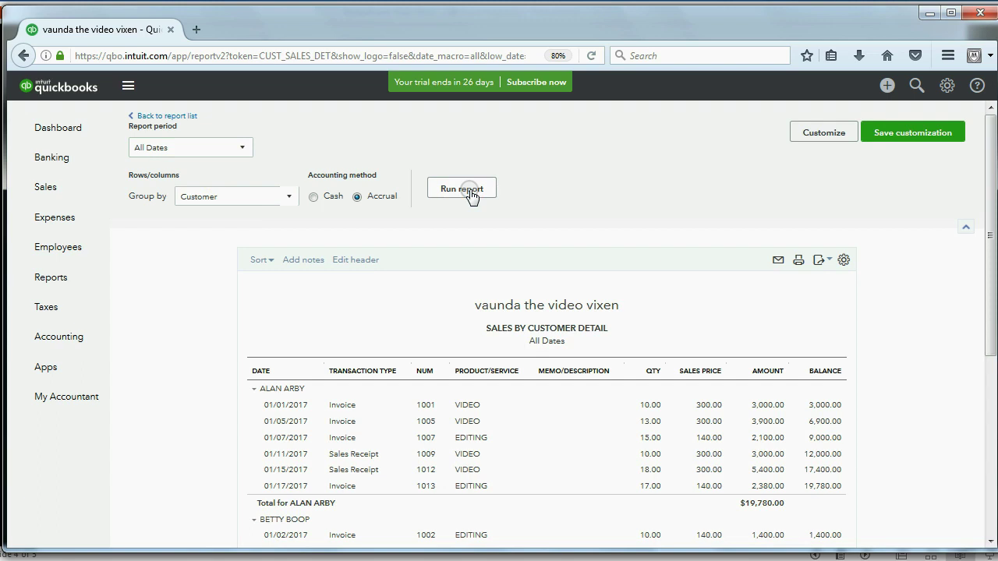
Examine every customer's transactions in the Sales by Customer Detail report for the two February deposits.
scroll(434, 281, "down", 3)
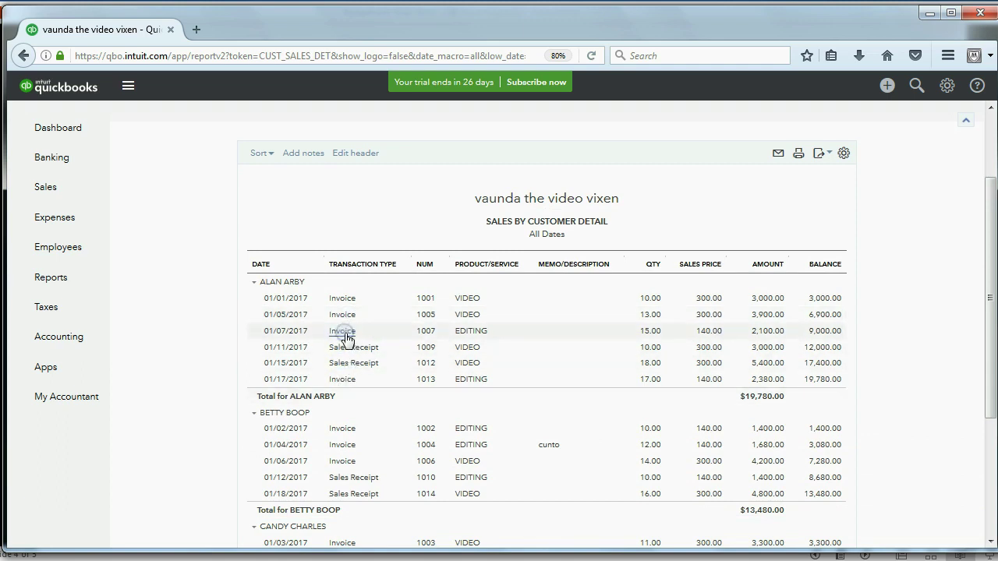
scroll(348, 356, "down", 3)
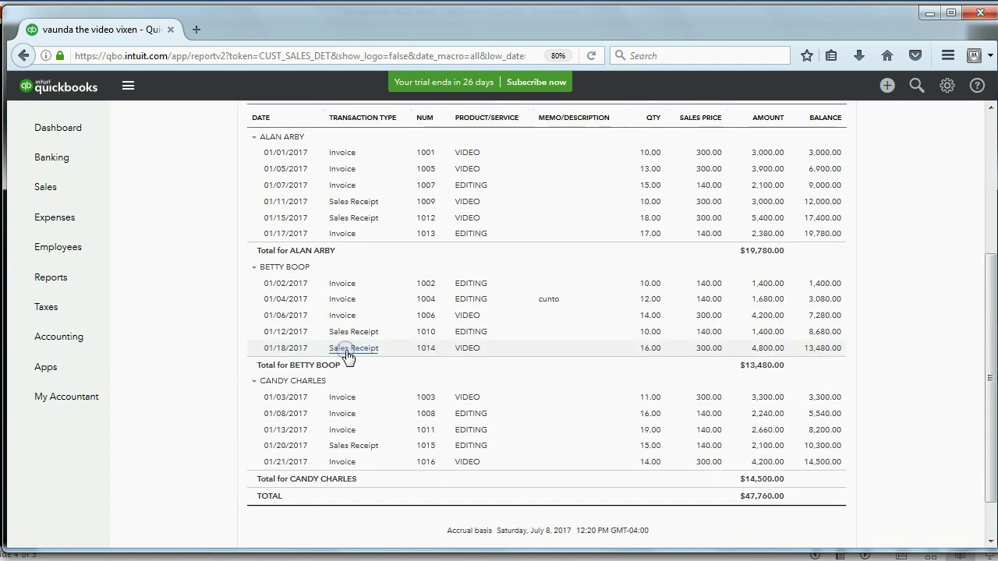
scroll(348, 355, "up", 3)
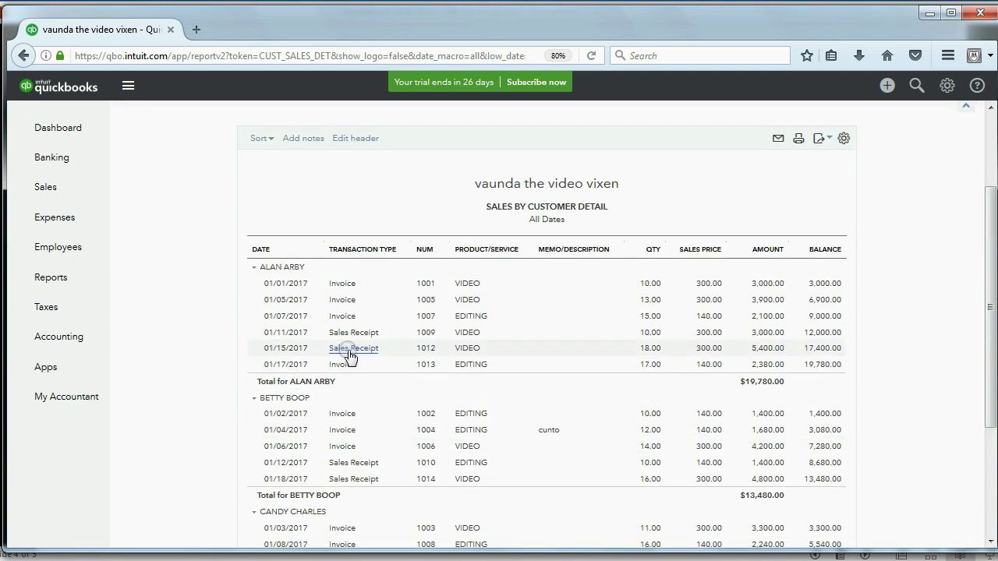
scroll(347, 355, "down", 2)
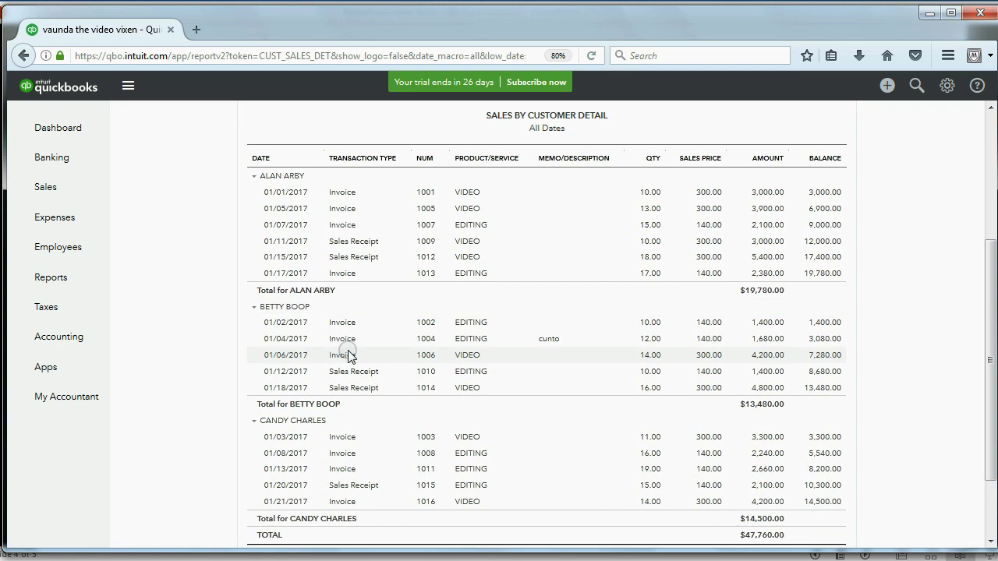
scroll(348, 355, "down", 1)
scroll(350, 355, "up", 1)
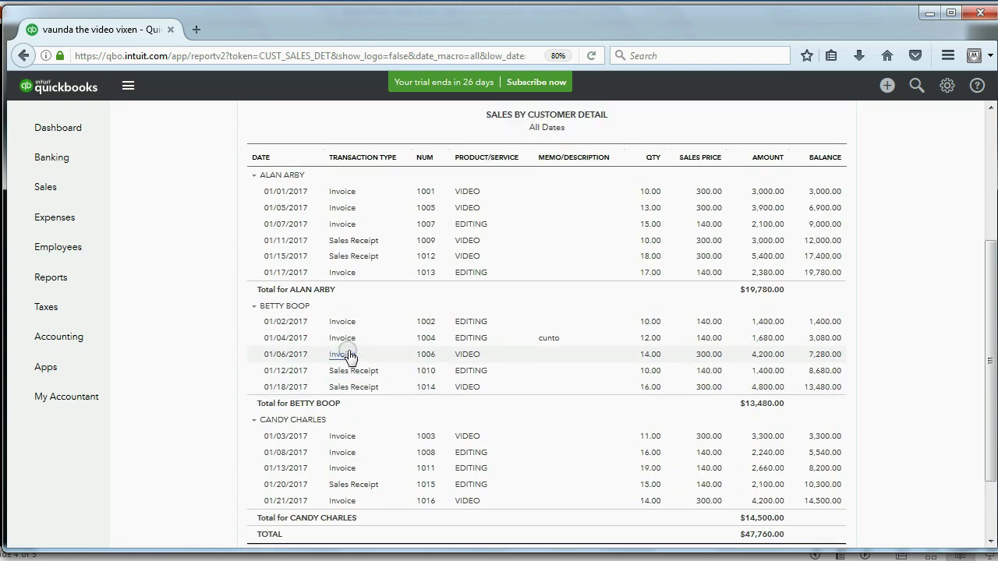
scroll(348, 356, "up", 1)
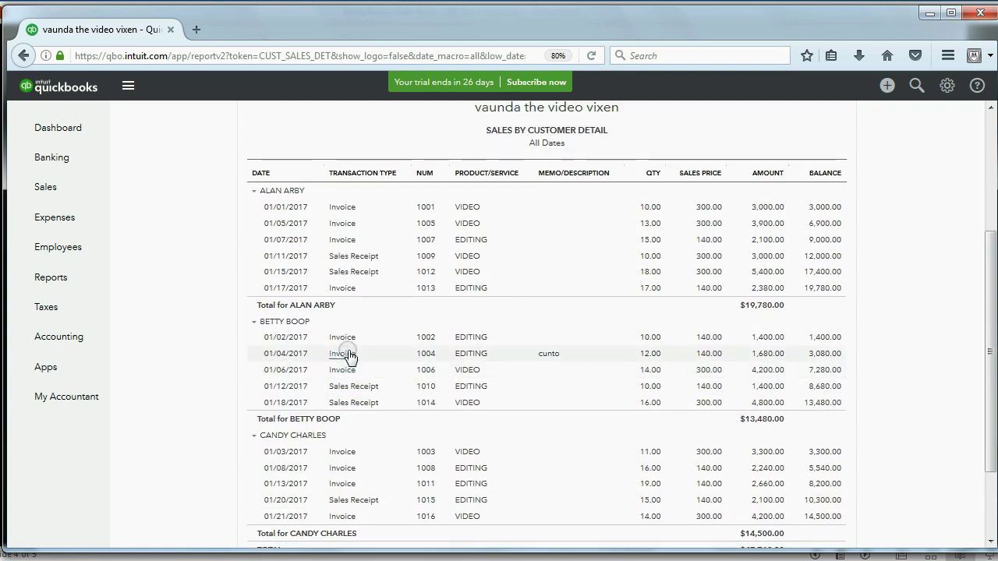
Switch to the PowerPoint slide show and reveal the first two points on the "What would be a better way to record these ?" slide.
left_click(575, 551)
left_click(577, 474)
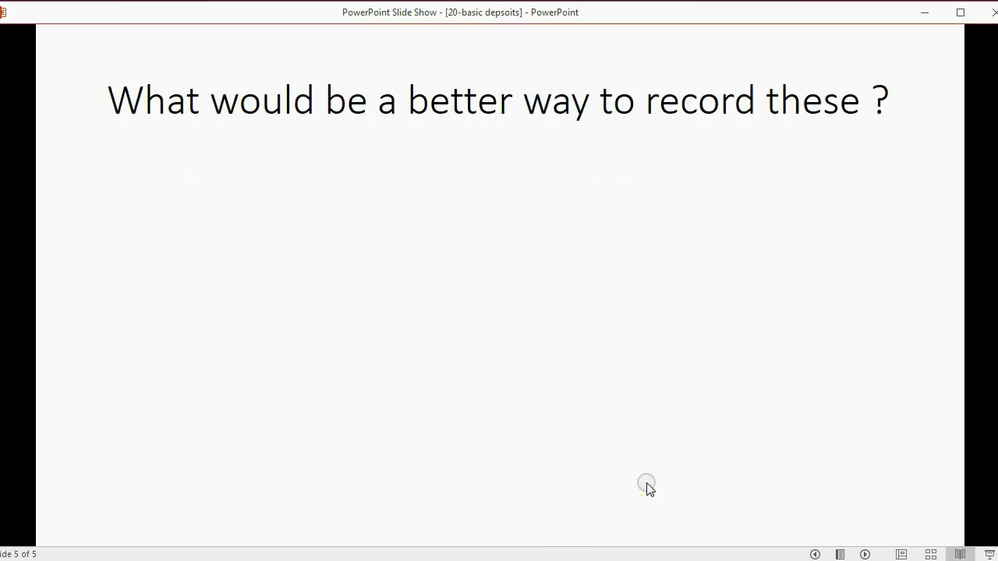
left_click(866, 552)
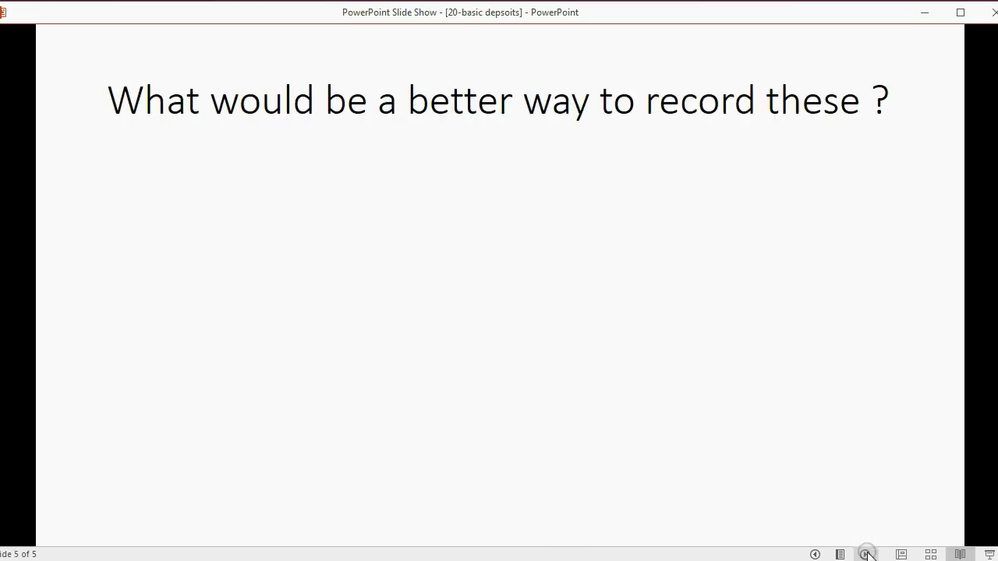
left_click(866, 554)
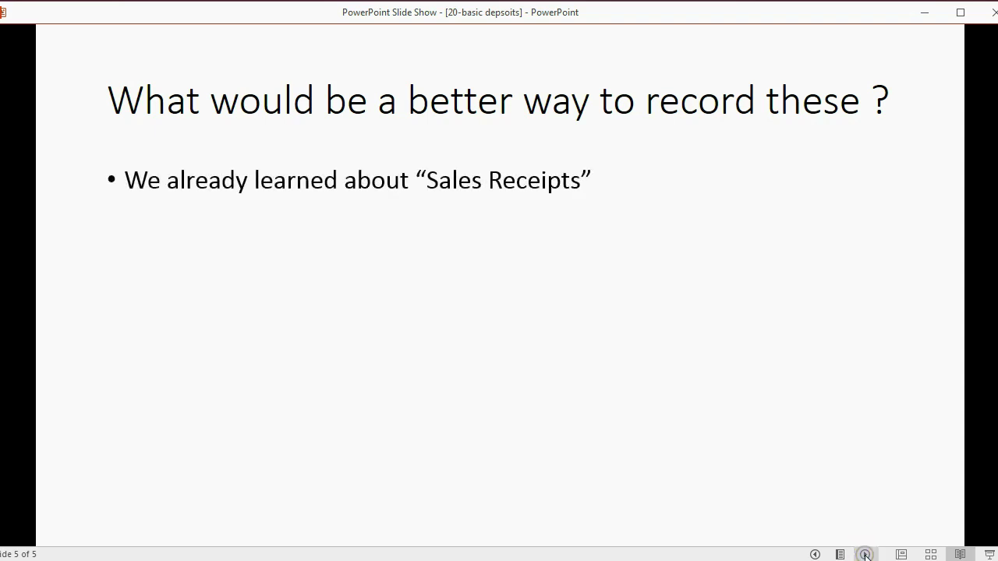
left_click(865, 554)
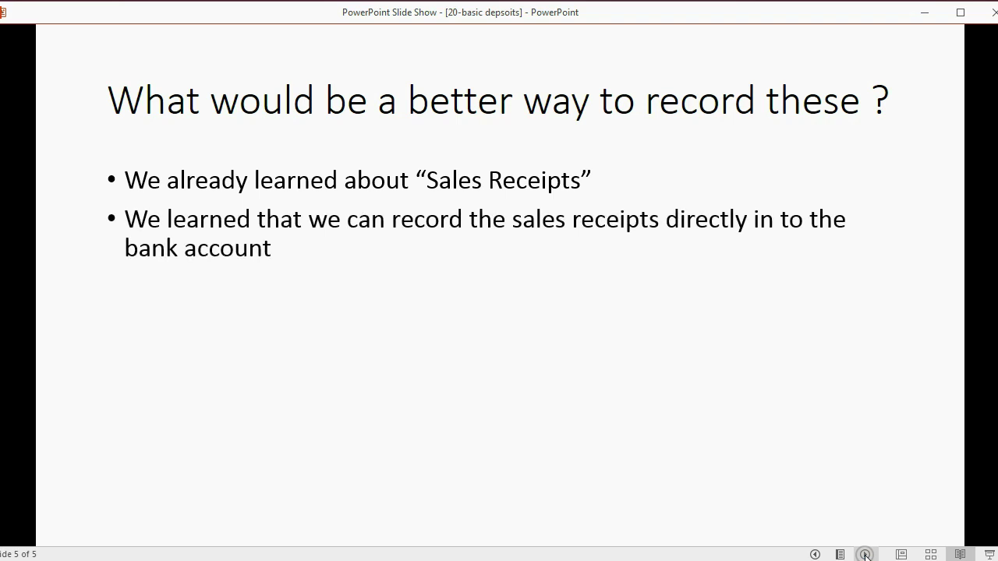